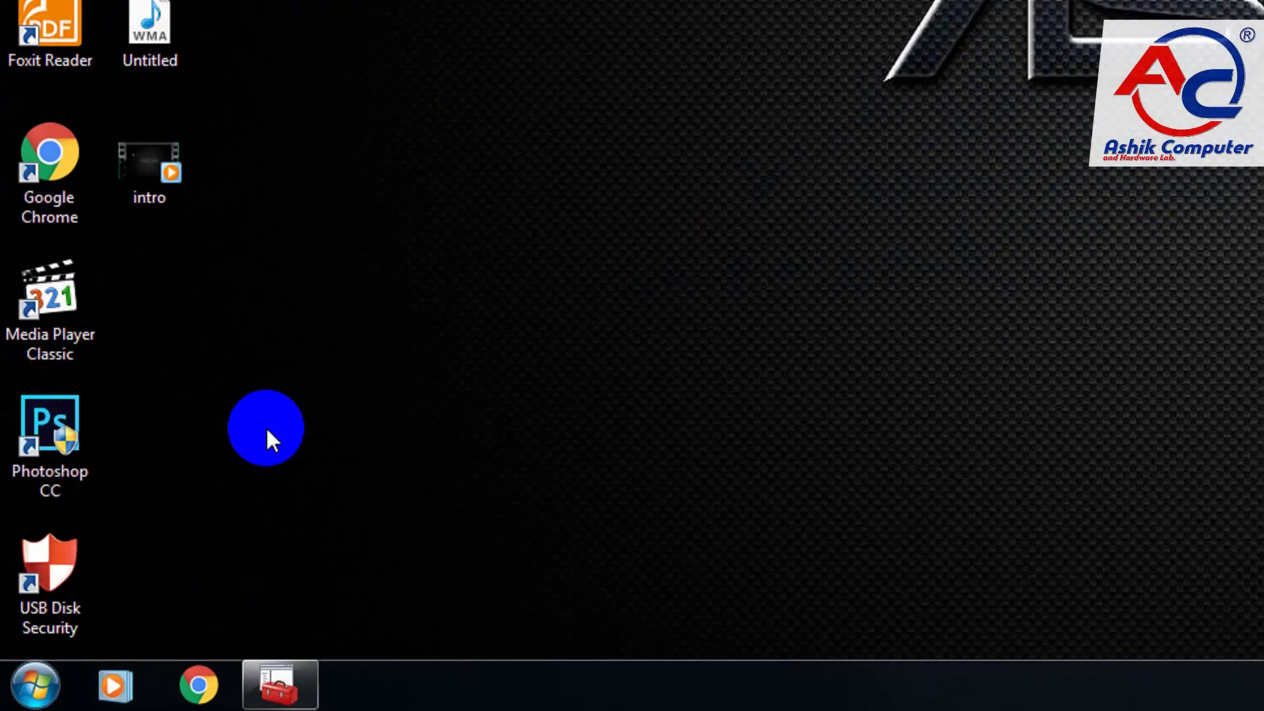
Step: Launch the Local Group Policy Editor by finding the Run dialog and running gpedit.msc
click(30, 699)
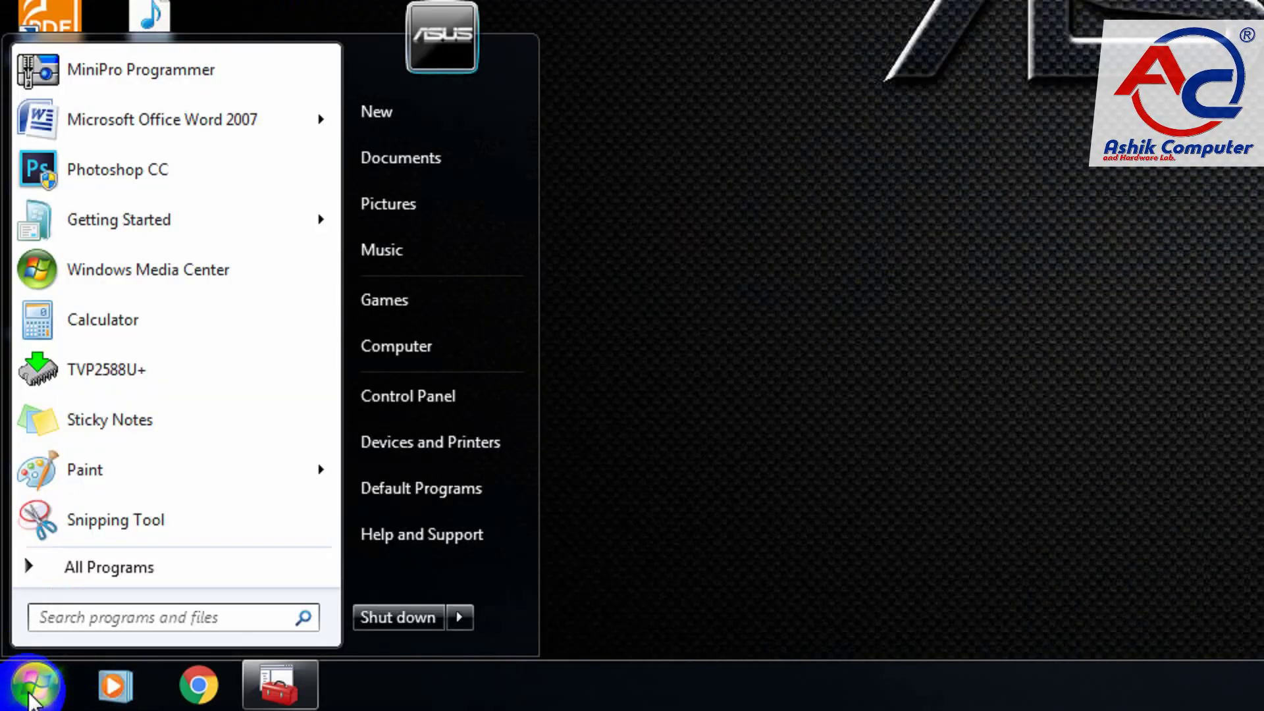
text(run)
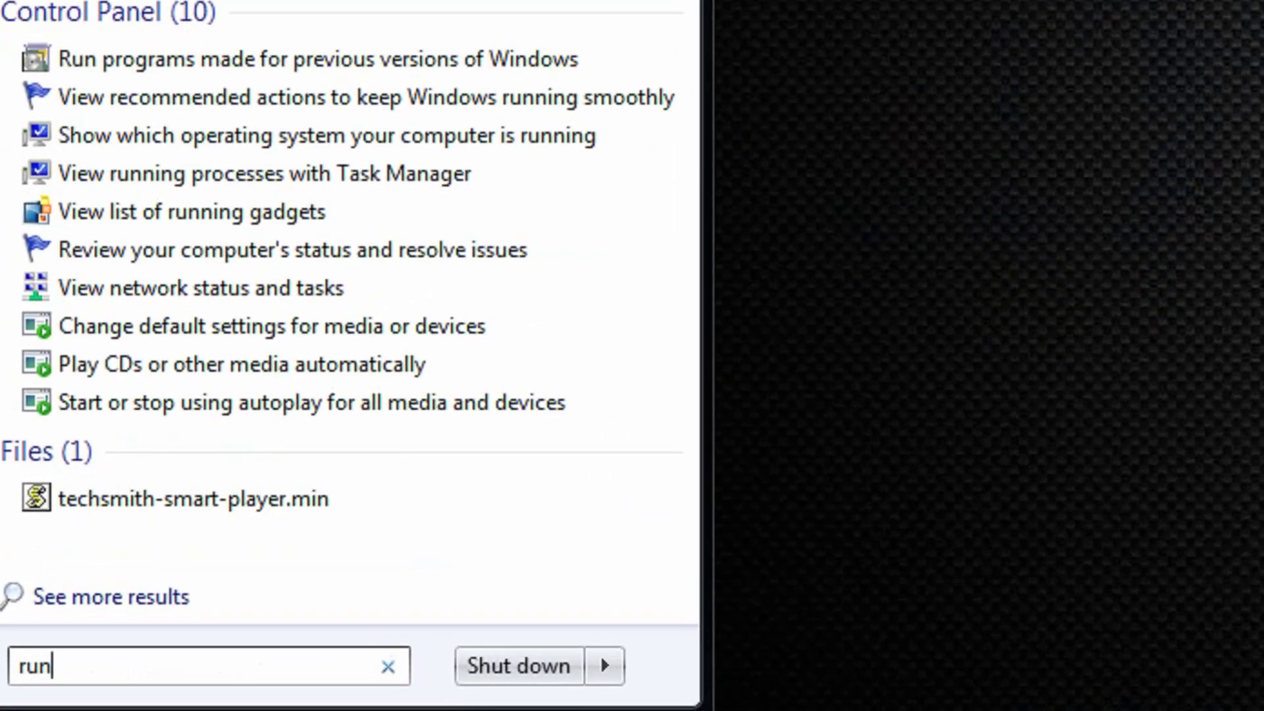
key(Return)
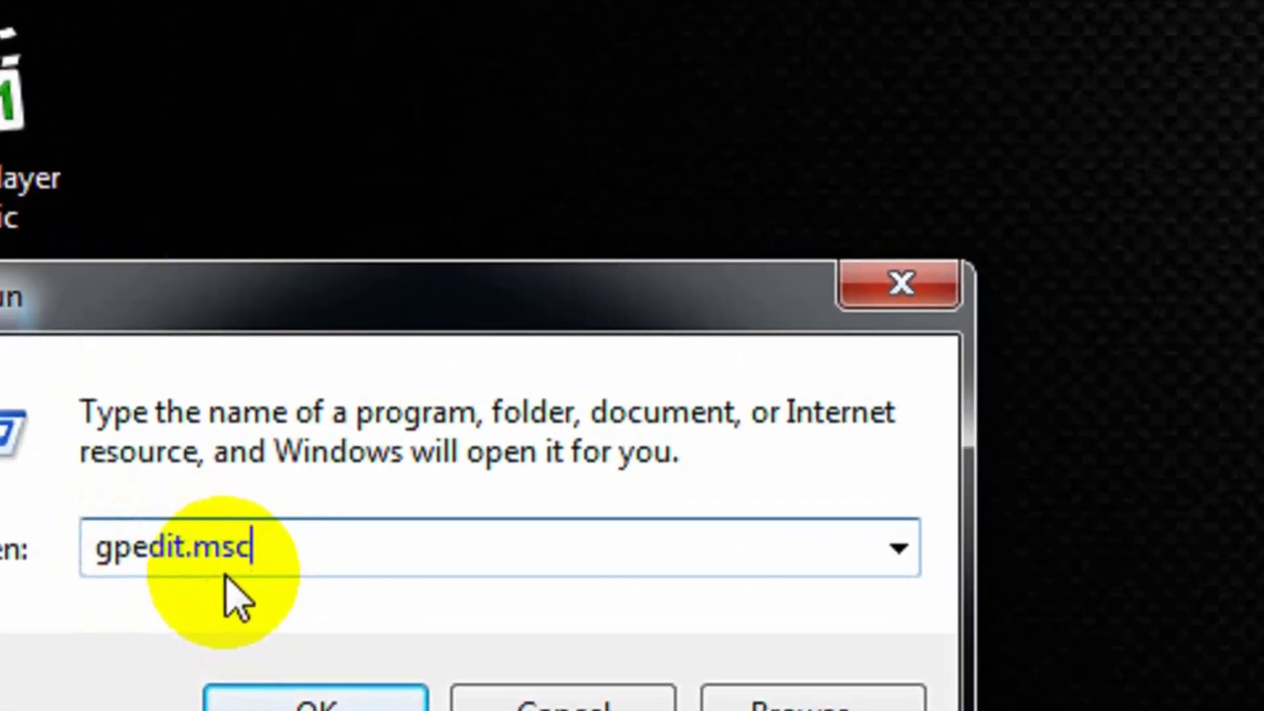
click(311, 692)
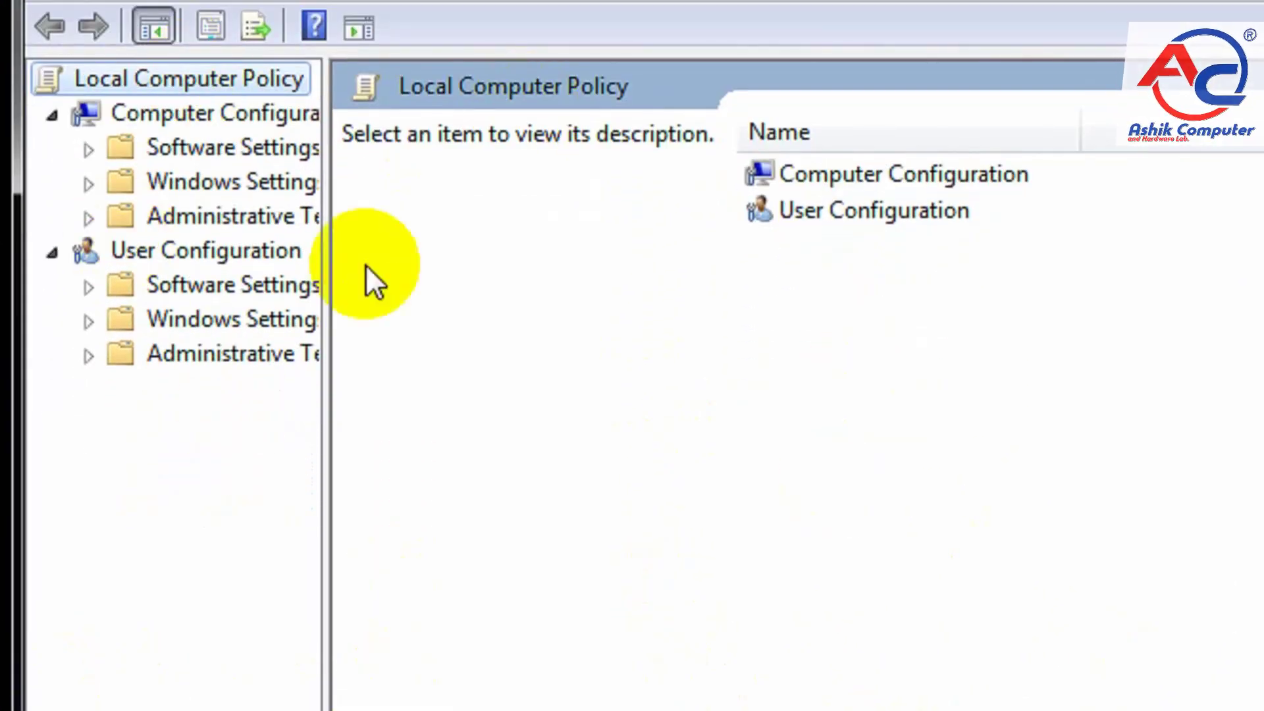
Step: Open the Windows Explorer policies under User Configuration > Administrative Templates > Windows Components and enlarge the editor window
double_click(136, 358)
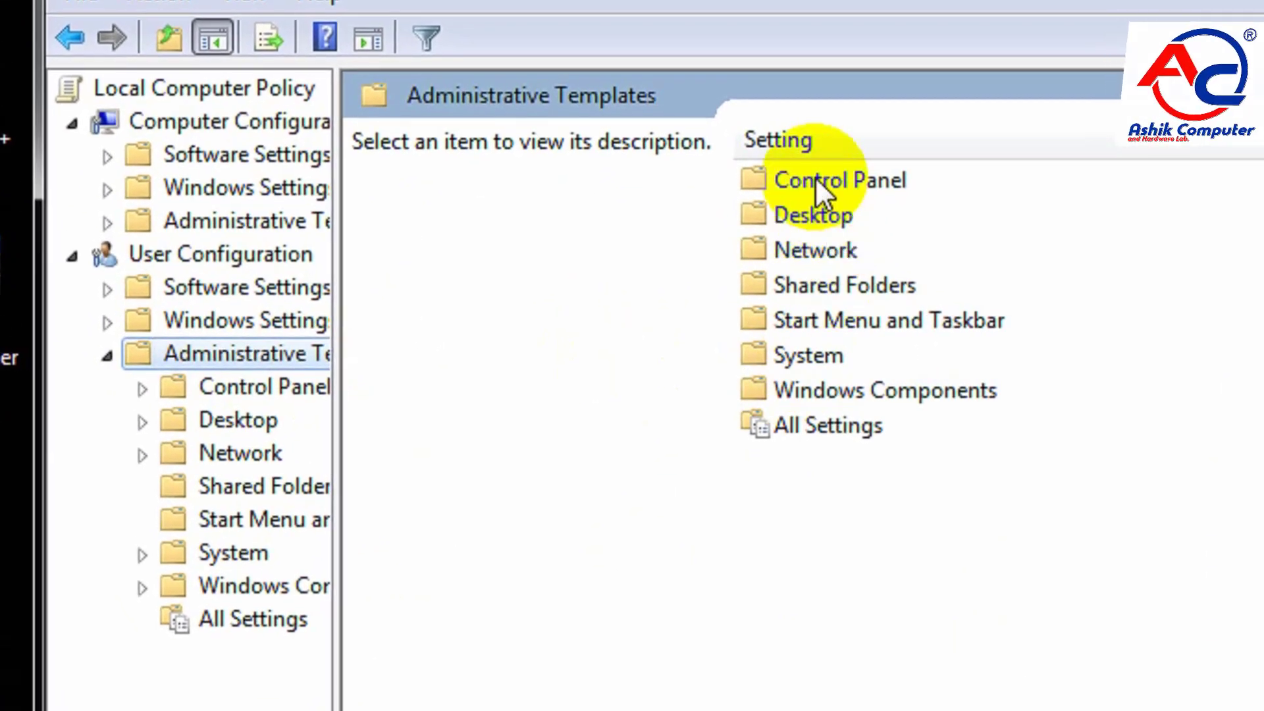
double_click(847, 392)
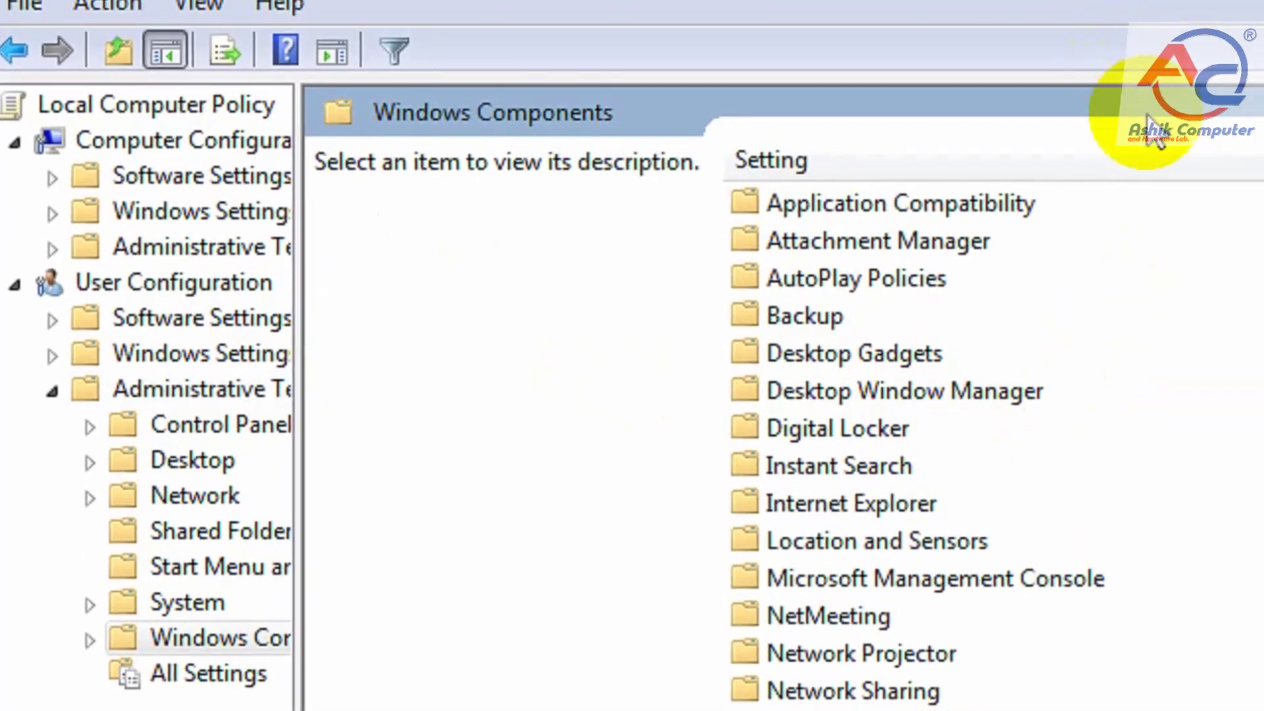
scroll(1143, 580, down, 3)
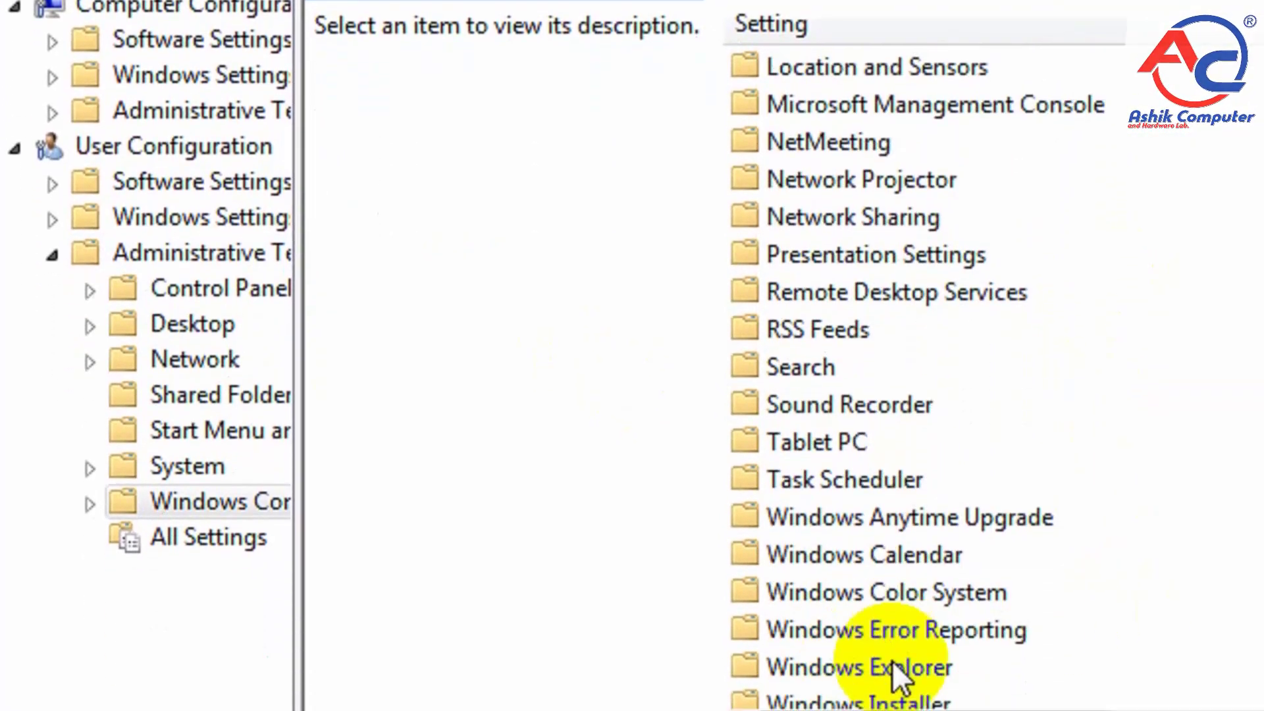
double_click(891, 623)
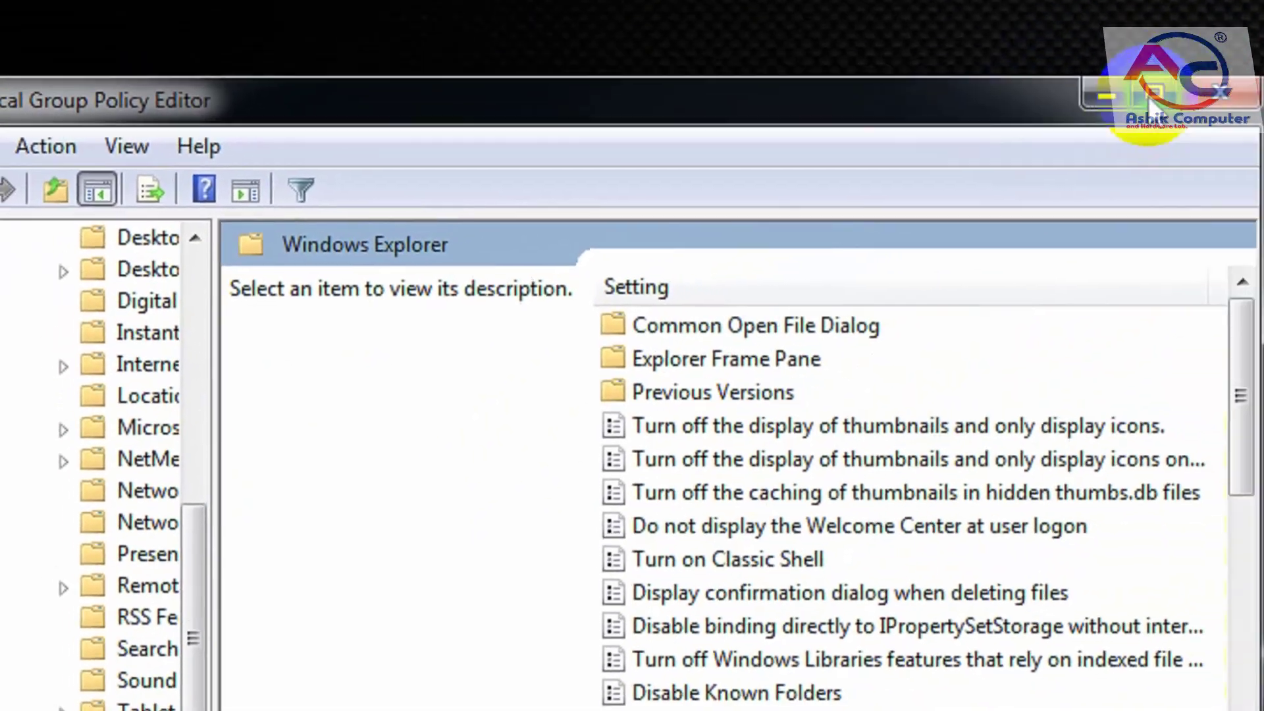
click(1148, 99)
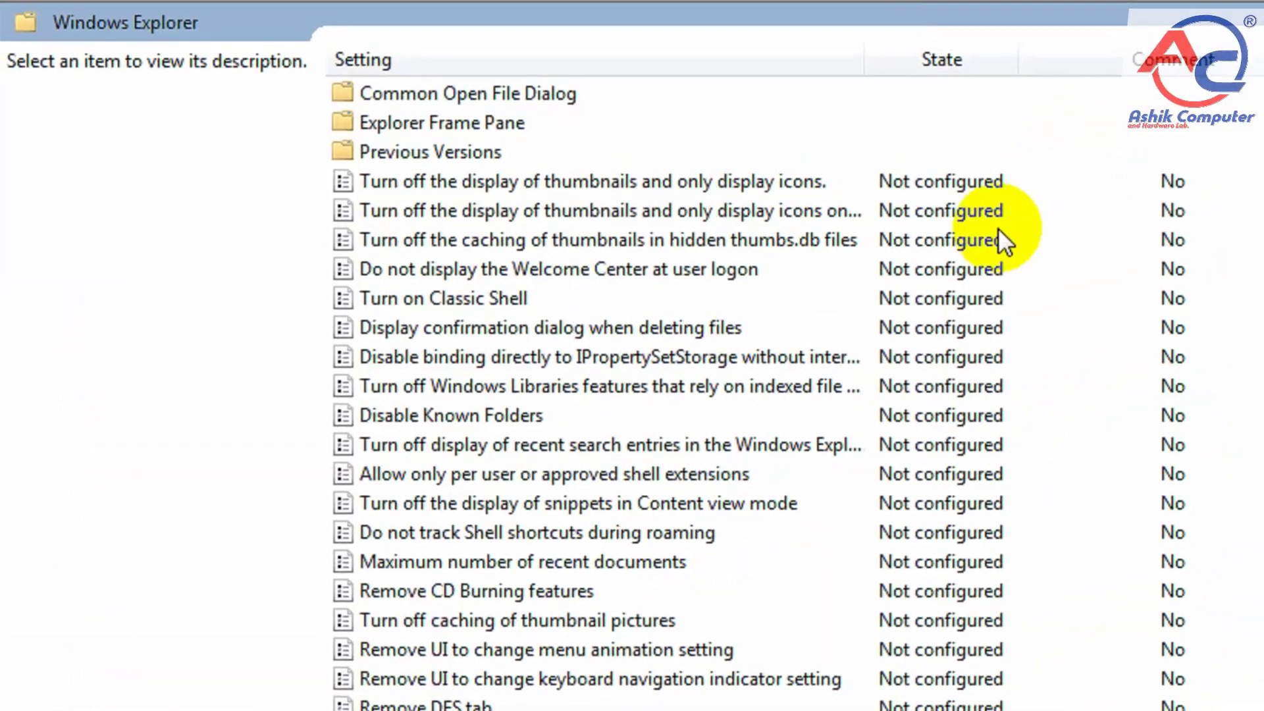
Step: Find the "Hide these specified drives in My Computer" policy in the settings list and open it for editing
scroll(719, 685, down, 9)
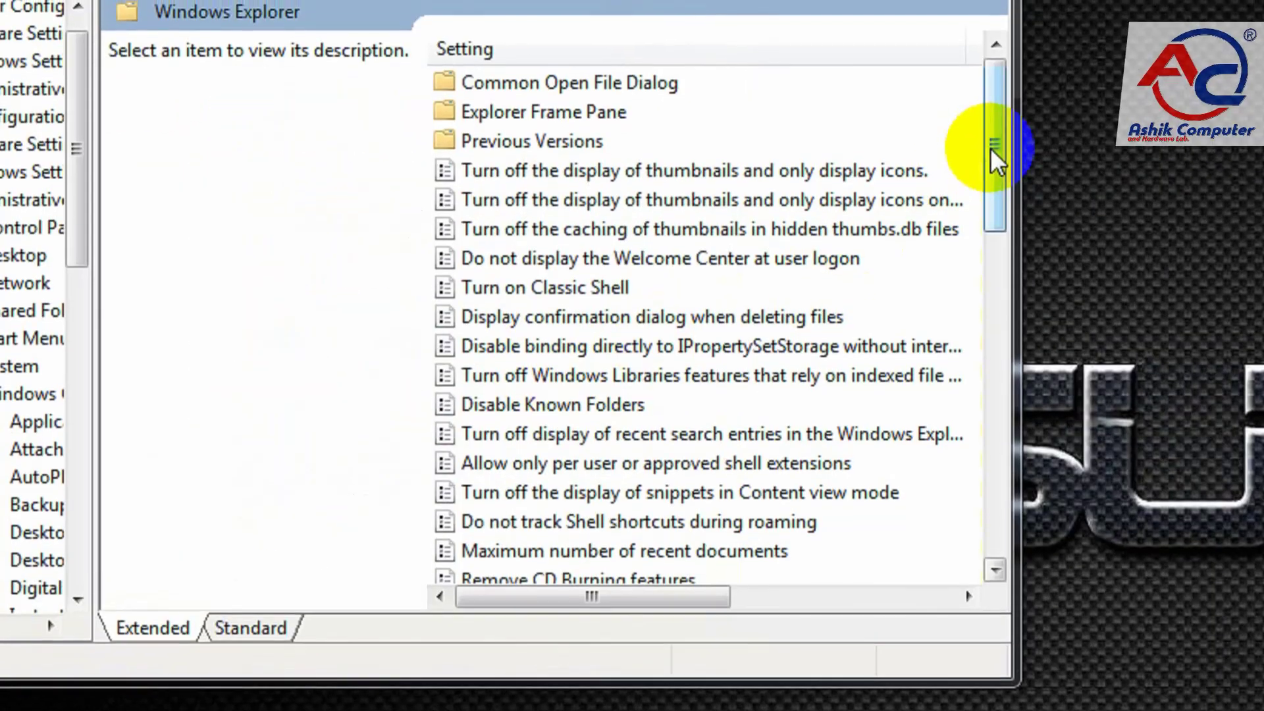
drag(990, 141, 985, 244)
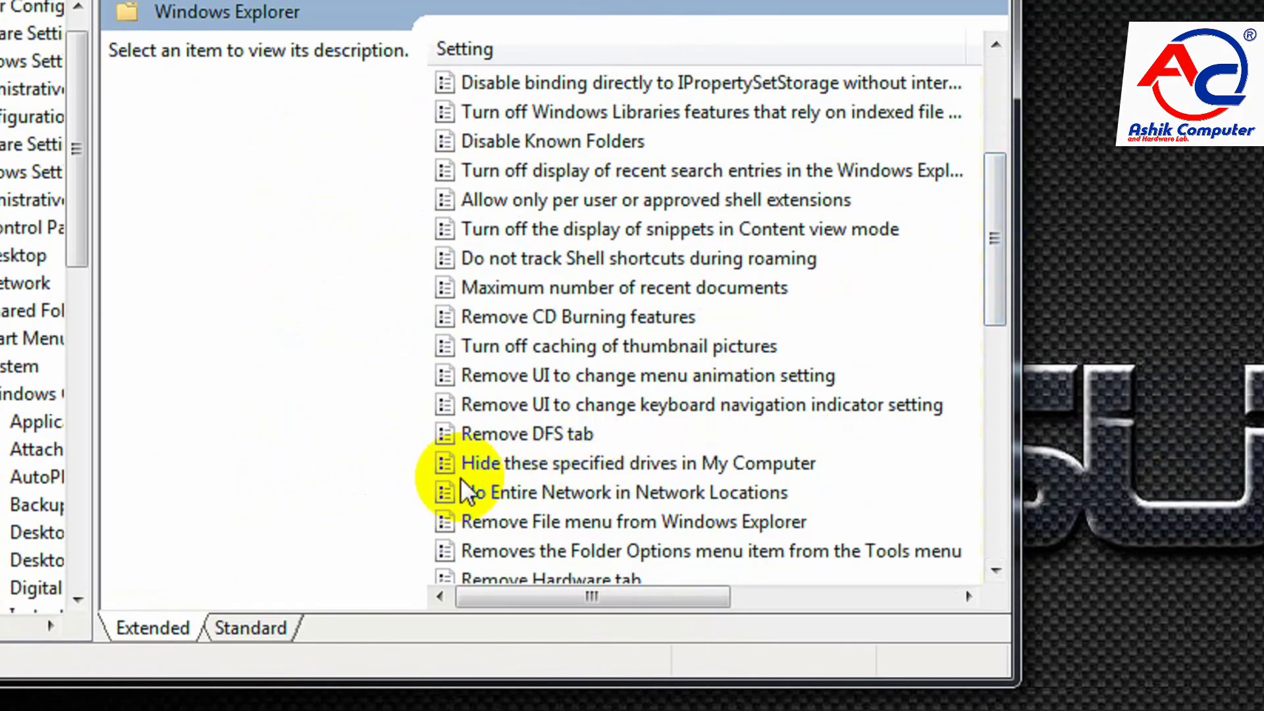
click(491, 468)
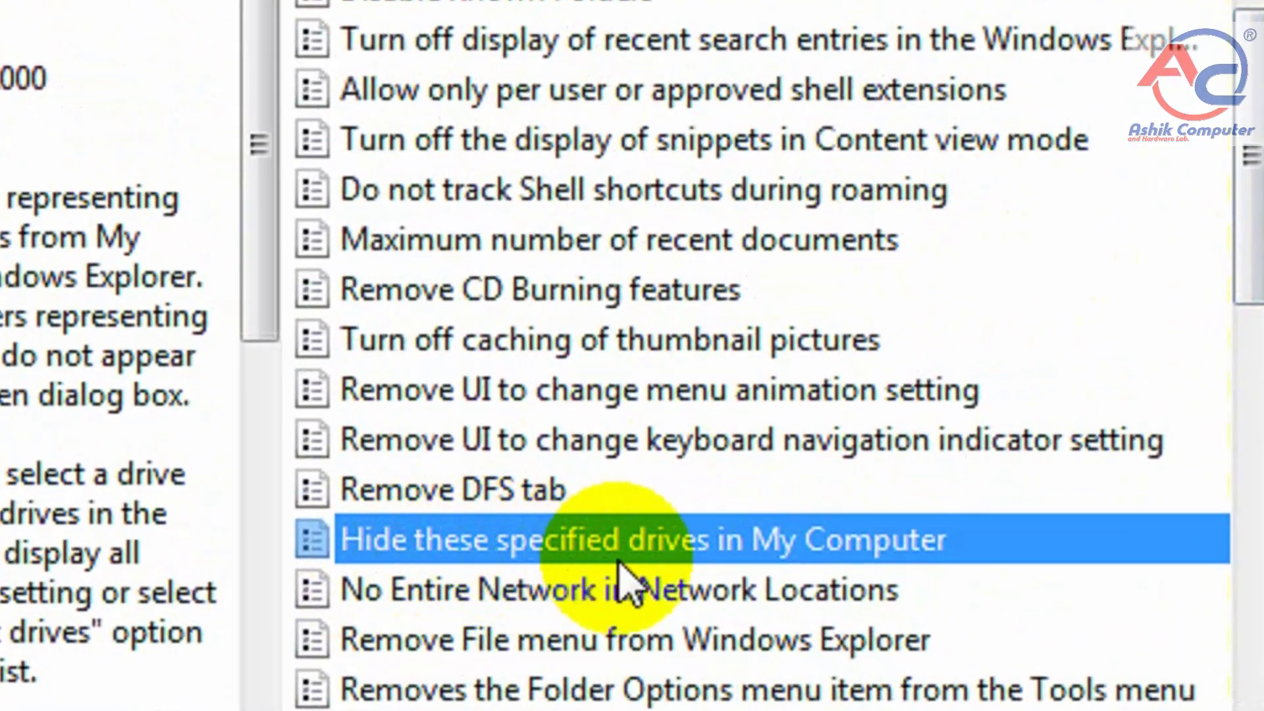
double_click(803, 555)
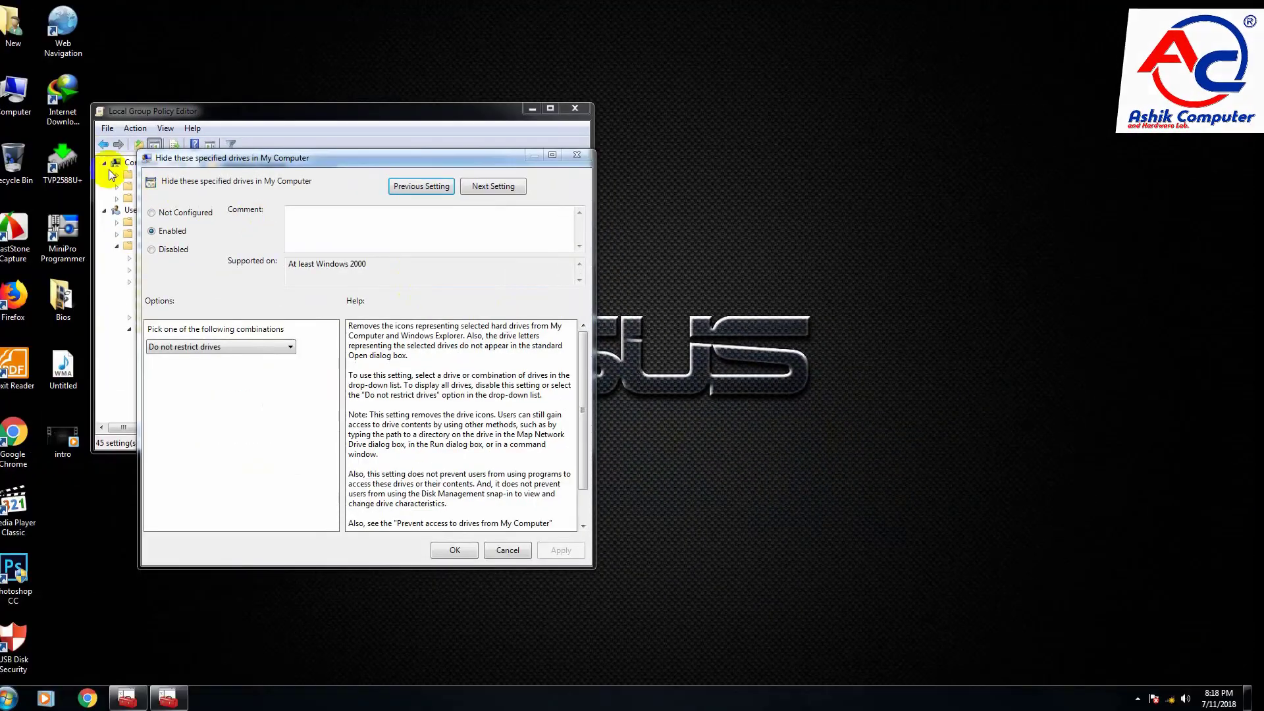
Step: View the hard drives listed in the Computer window, then close it
double_click(15, 99)
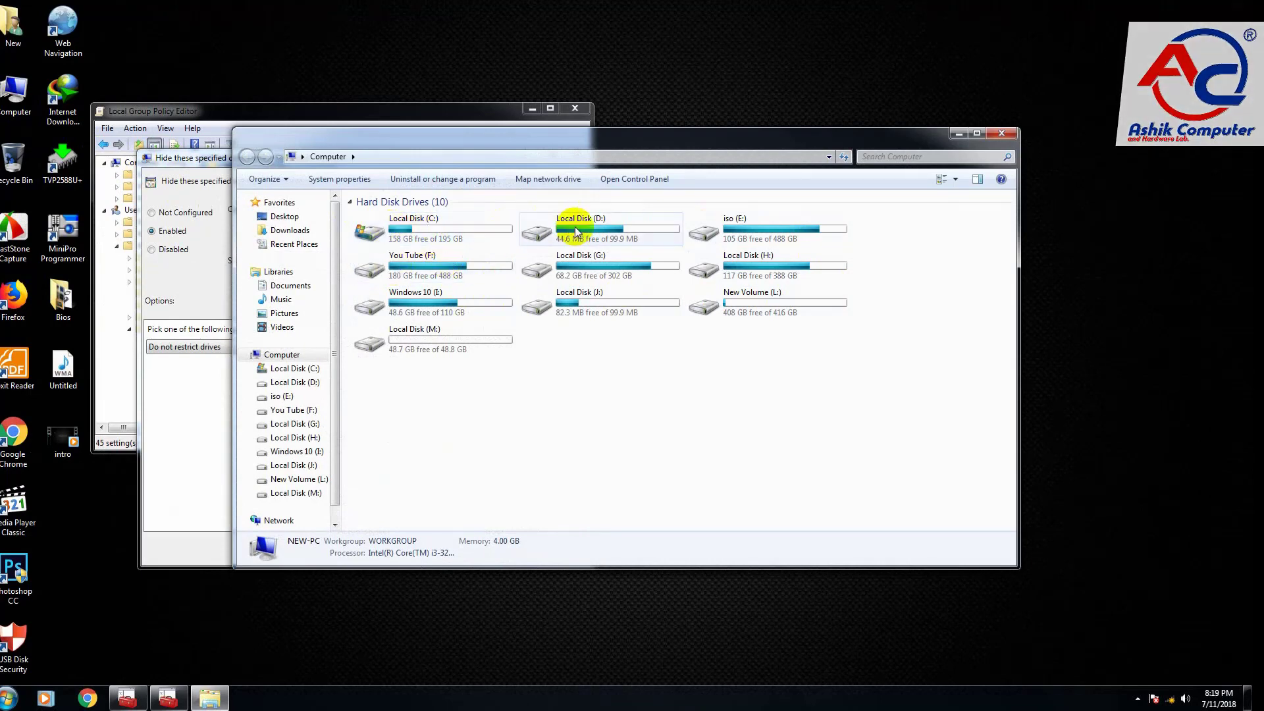
click(999, 135)
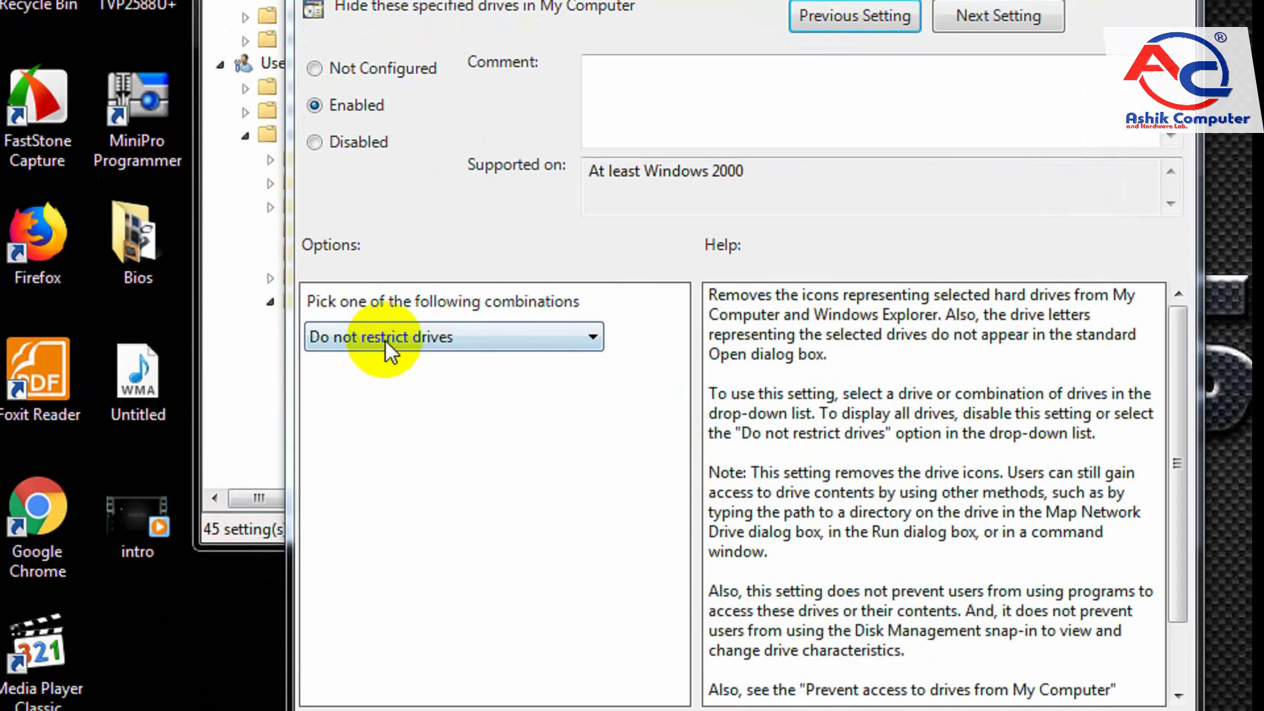
Step: Set the hide-drives policy's combination to "Restrict all drives", apply it and close the policy
click(192, 347)
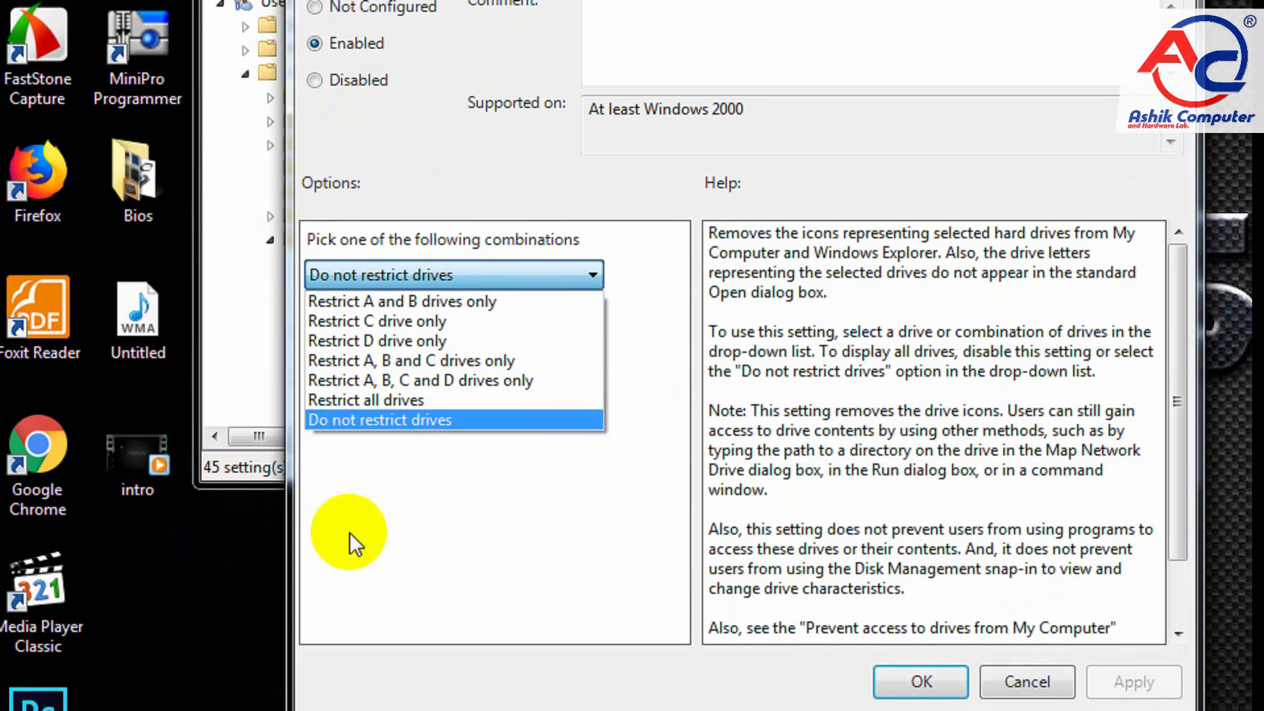
click(369, 402)
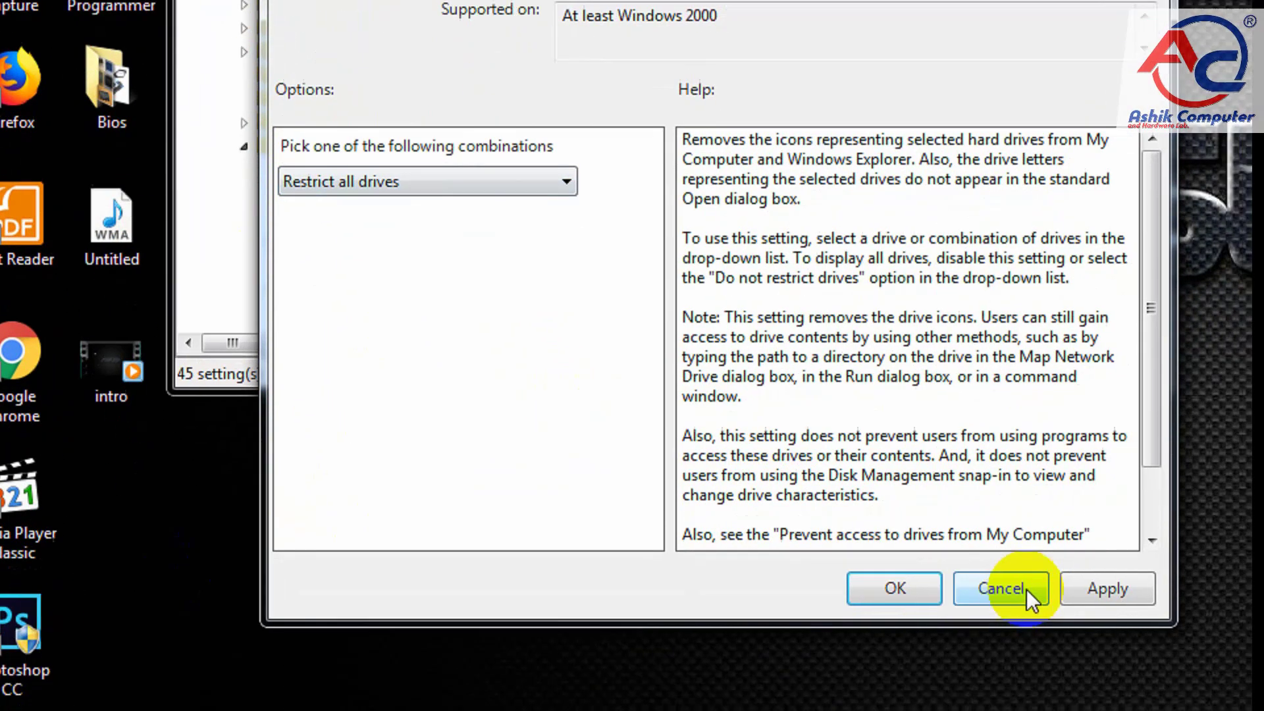
click(1107, 588)
click(893, 588)
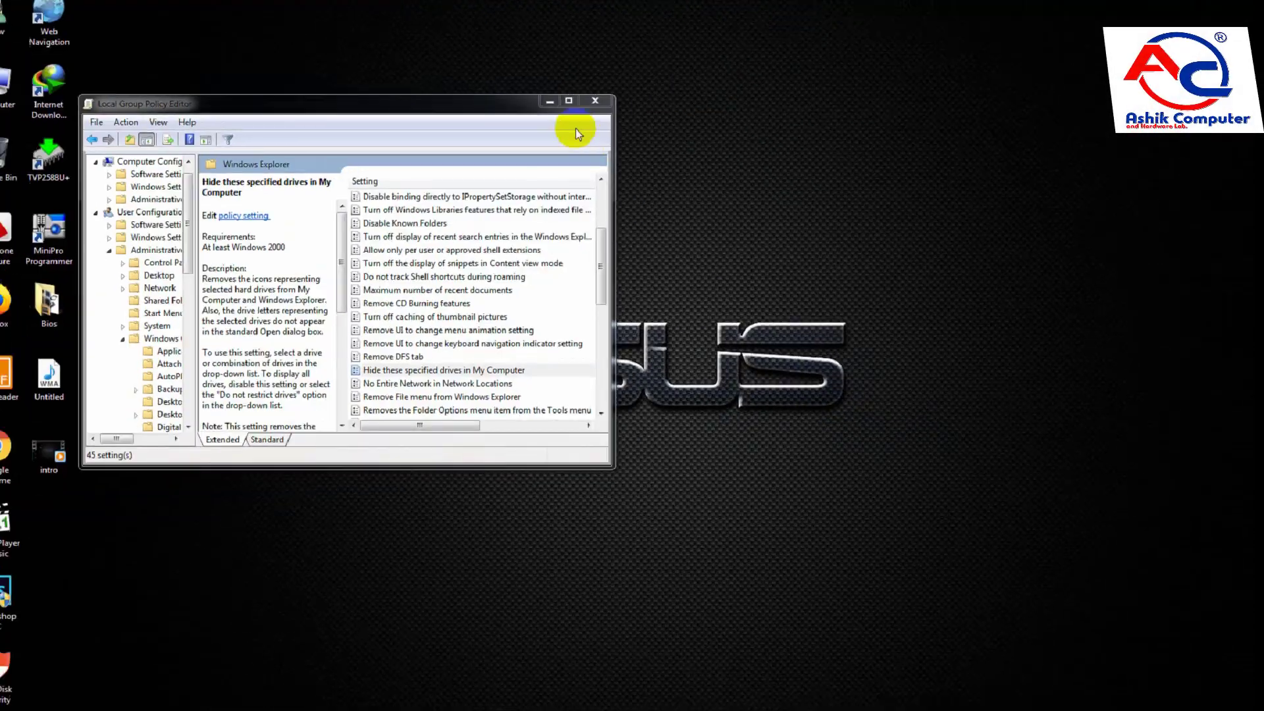
Step: Minimize the policy editor and check the Computer window for hidden drives, then close that window
click(575, 128)
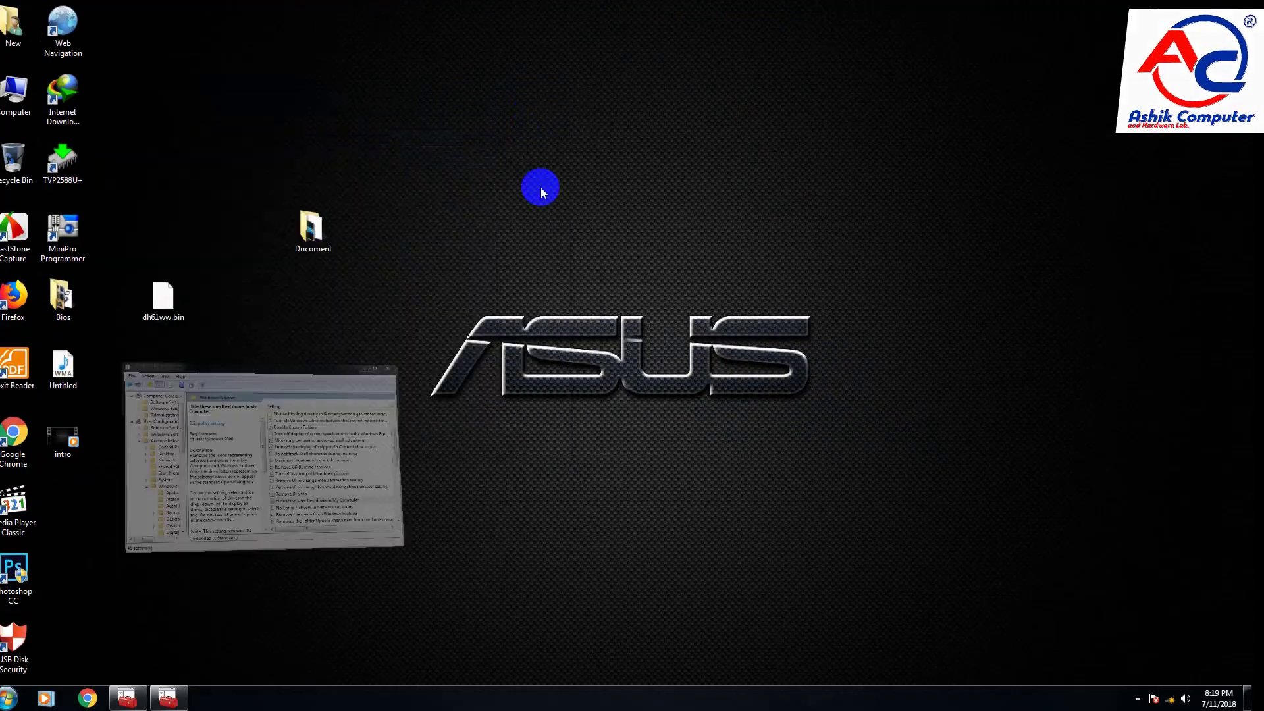
double_click(14, 91)
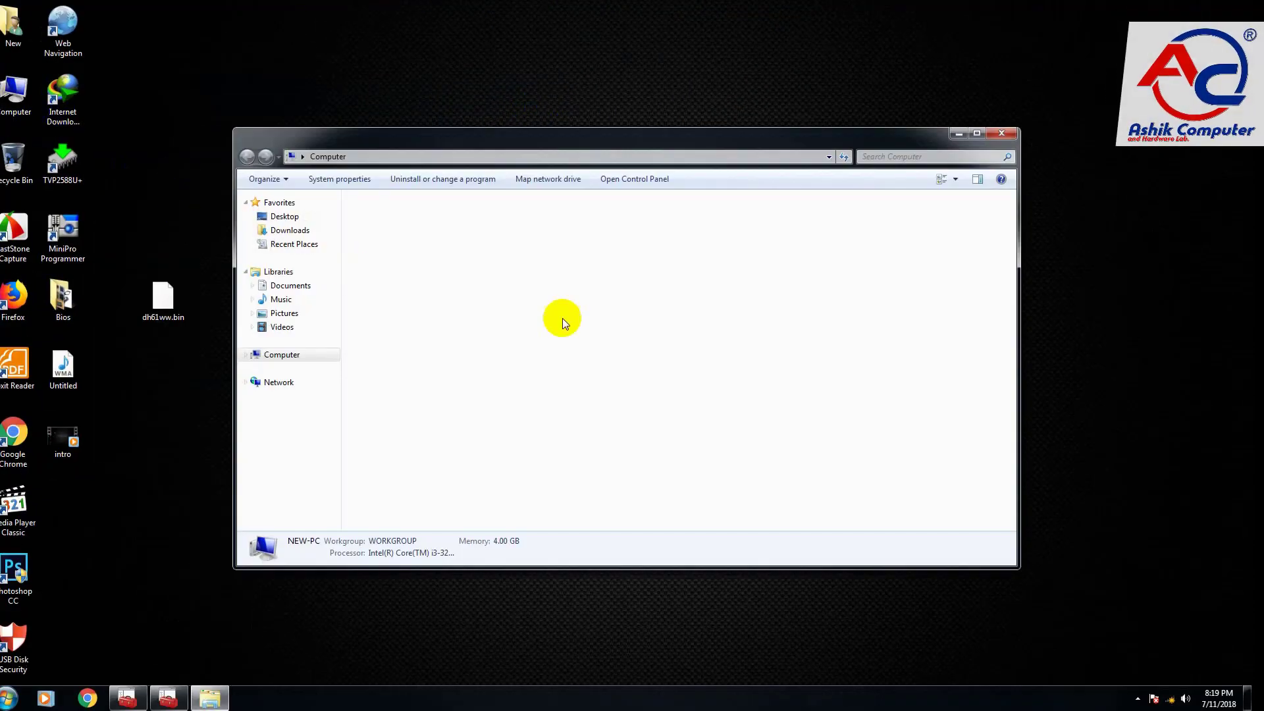
click(1013, 135)
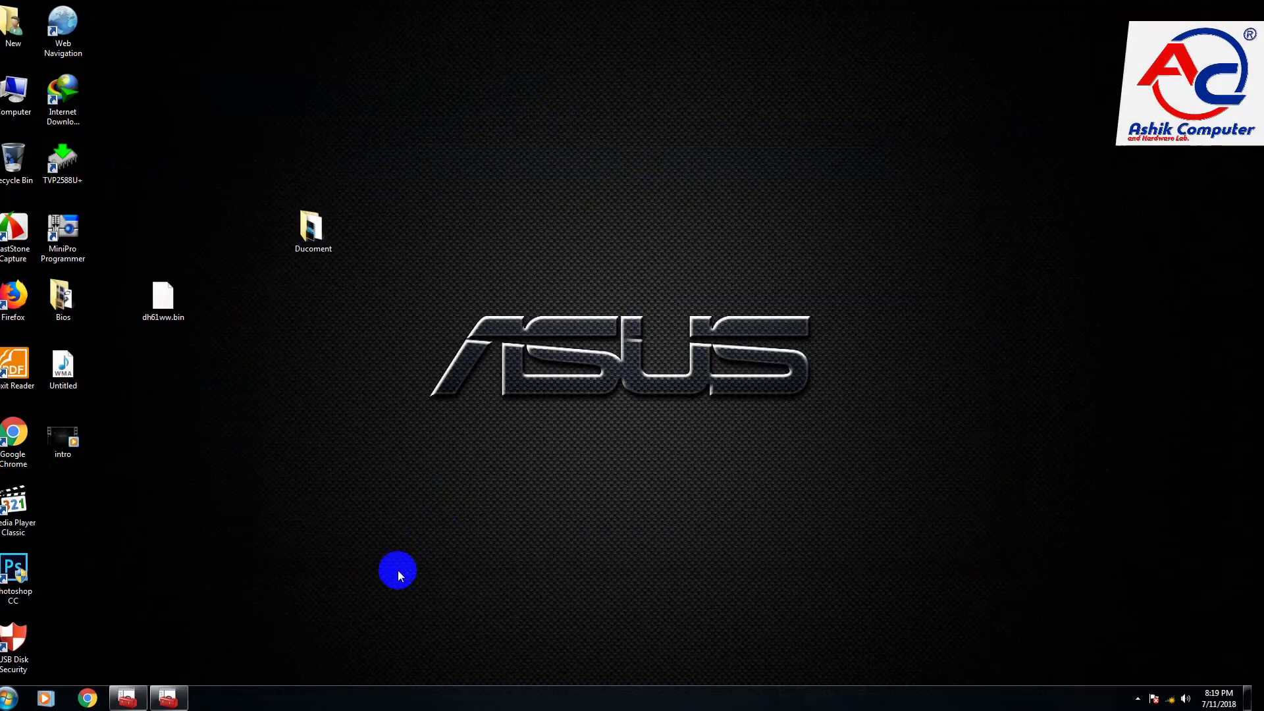
Step: Restore the policy editor, set the hide-drives policy to "Do not restrict drives", and check the drives in the Computer window
click(180, 703)
double_click(395, 362)
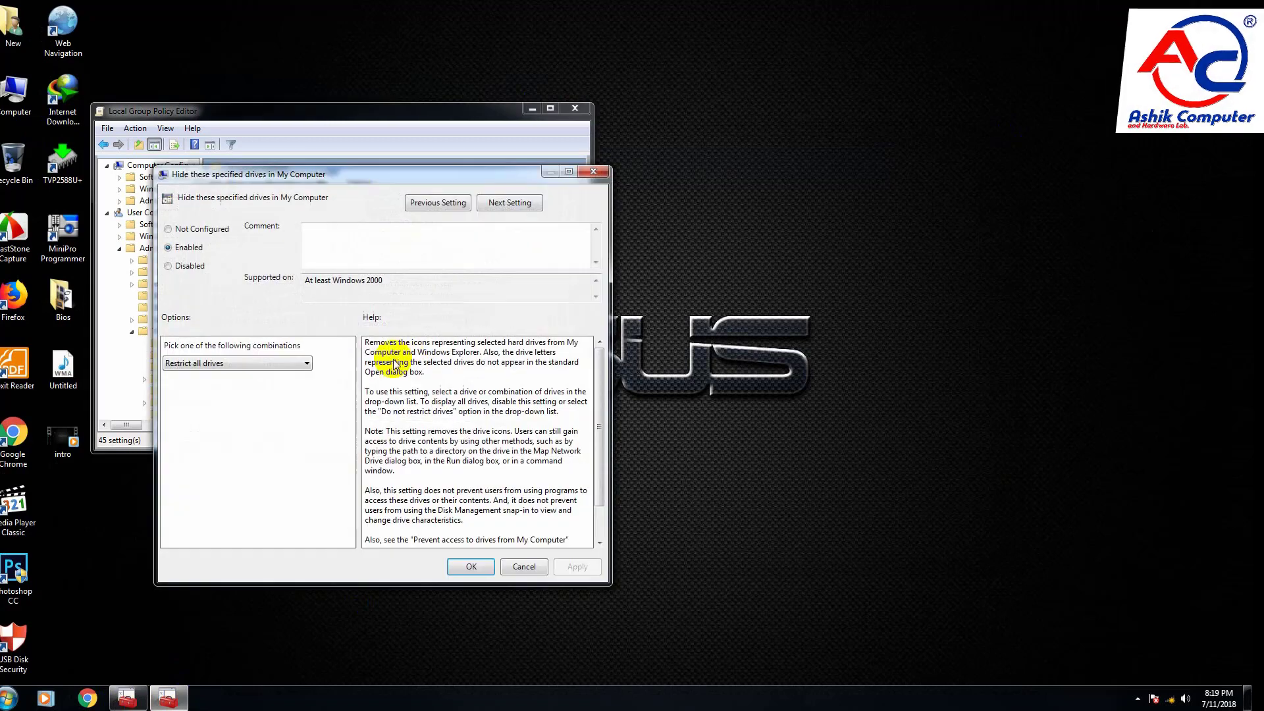
click(194, 364)
click(179, 431)
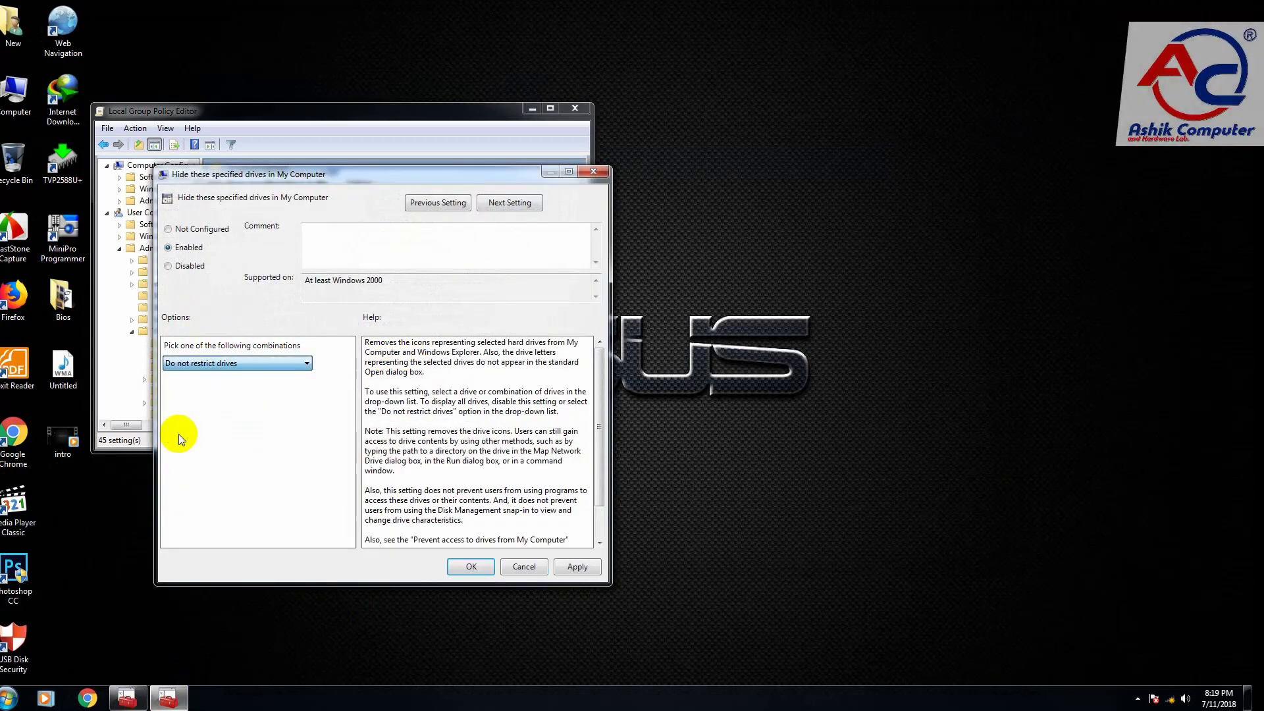
click(471, 567)
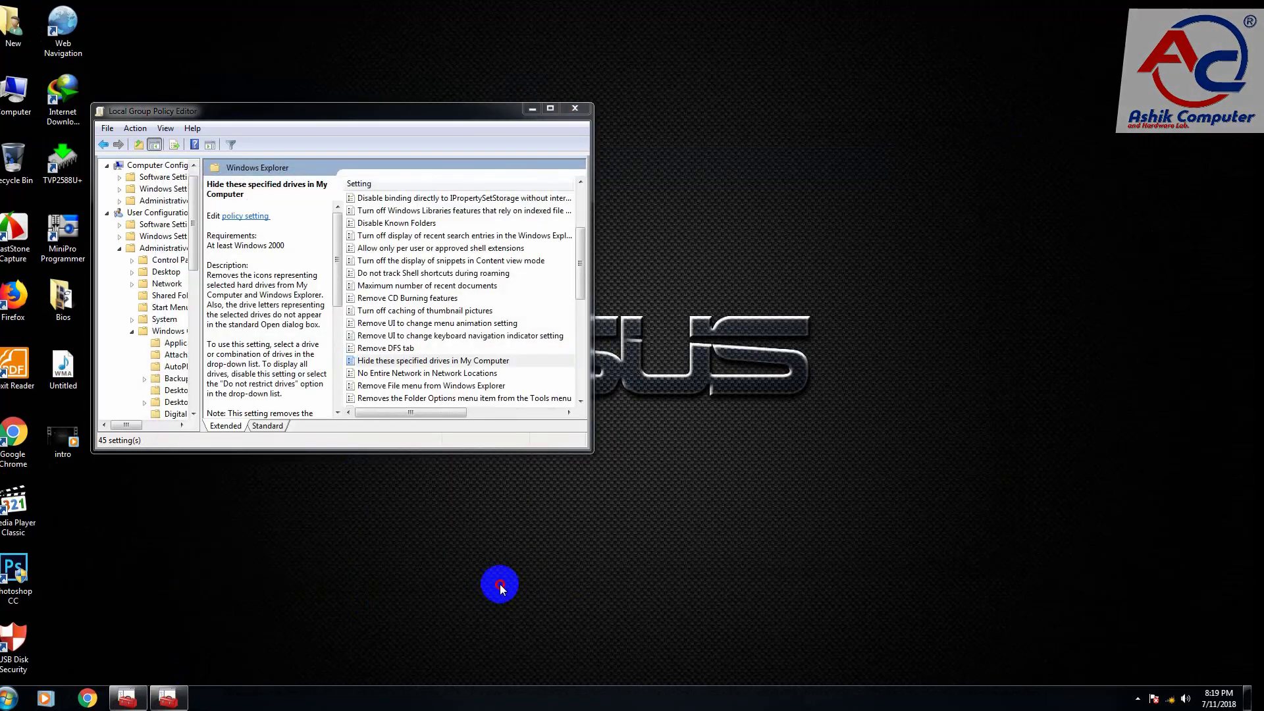
double_click(15, 95)
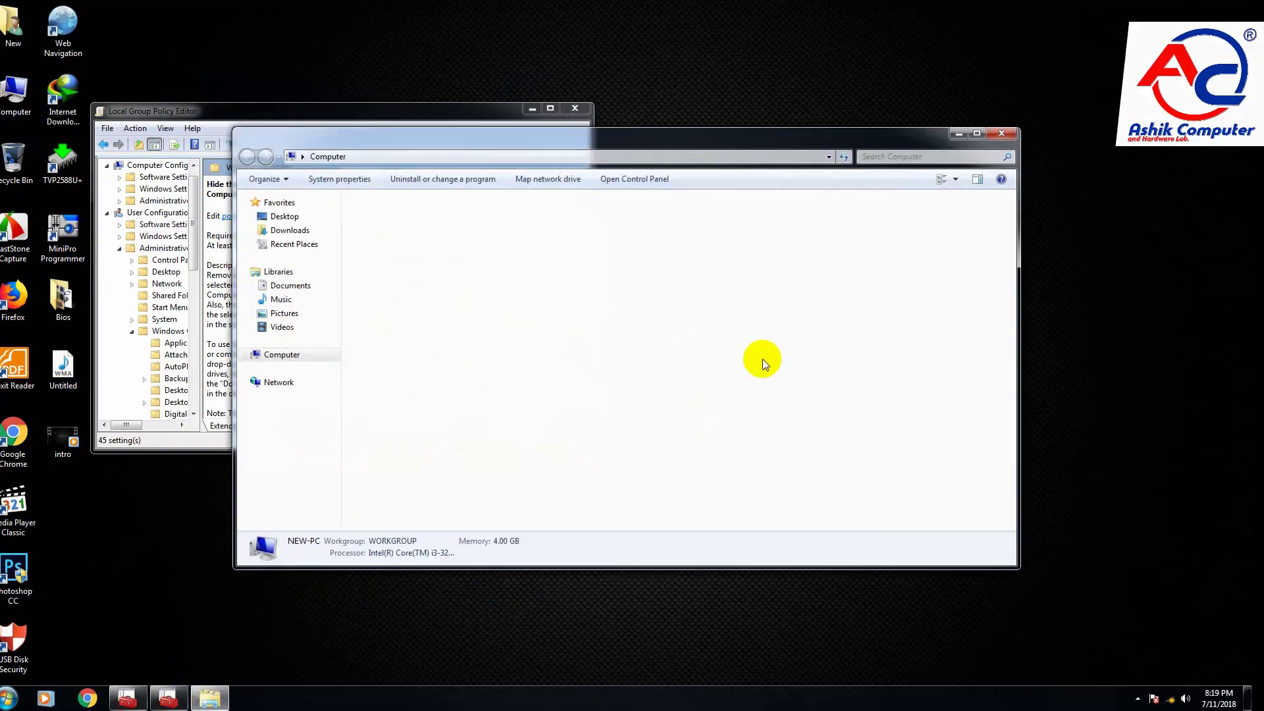
click(1001, 133)
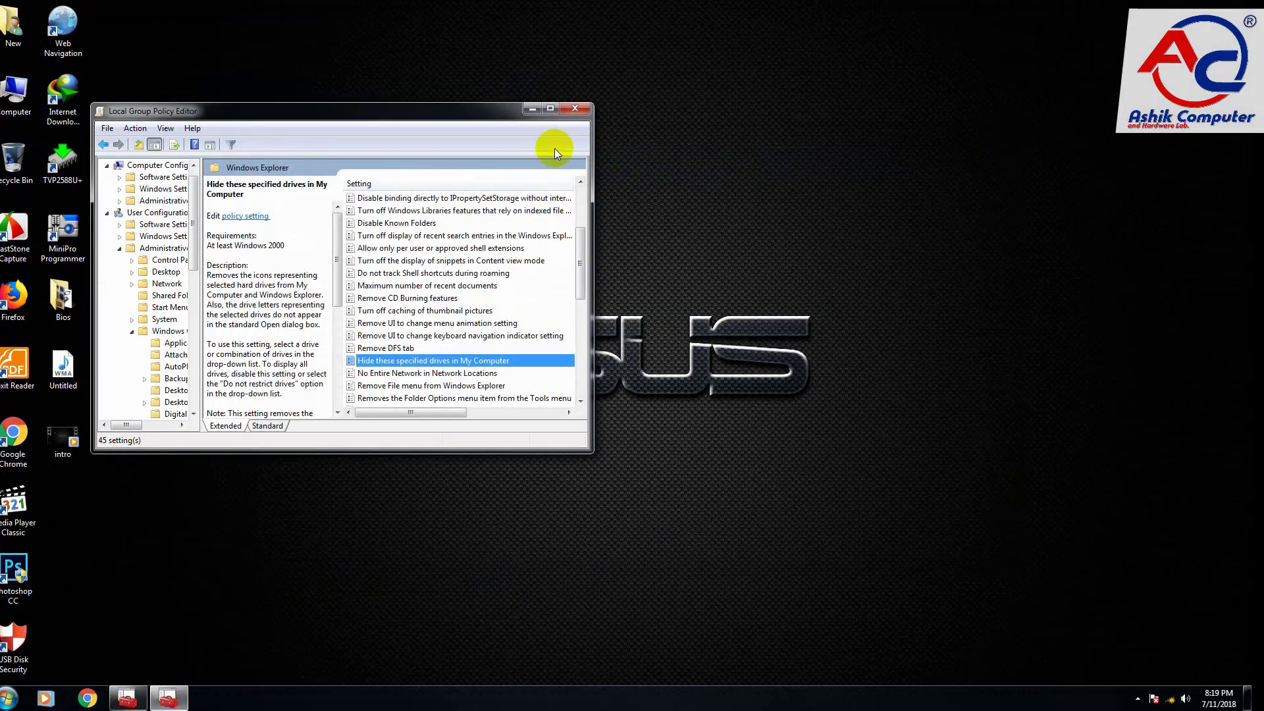
Step: Maximize the policy editor, reopen "Hide these specified drives in My Computer", and reapply the "Do not restrict drives" option
click(550, 108)
click(885, 353)
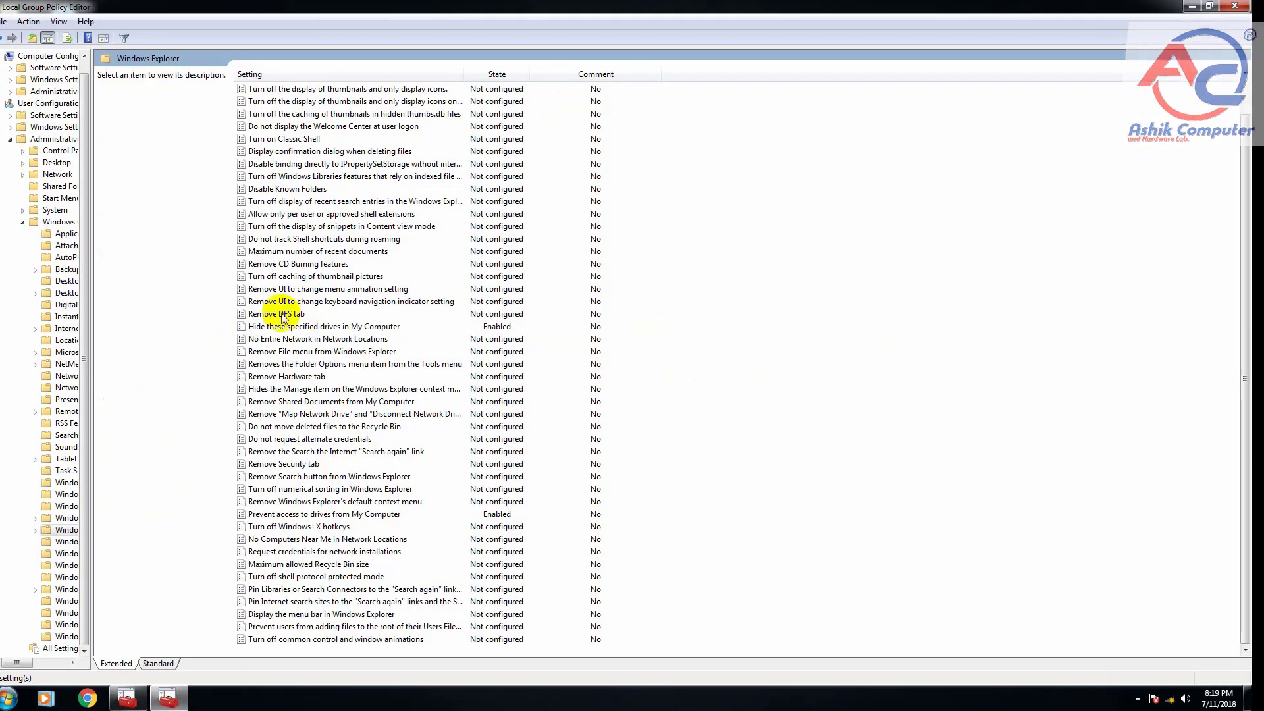
click(386, 403)
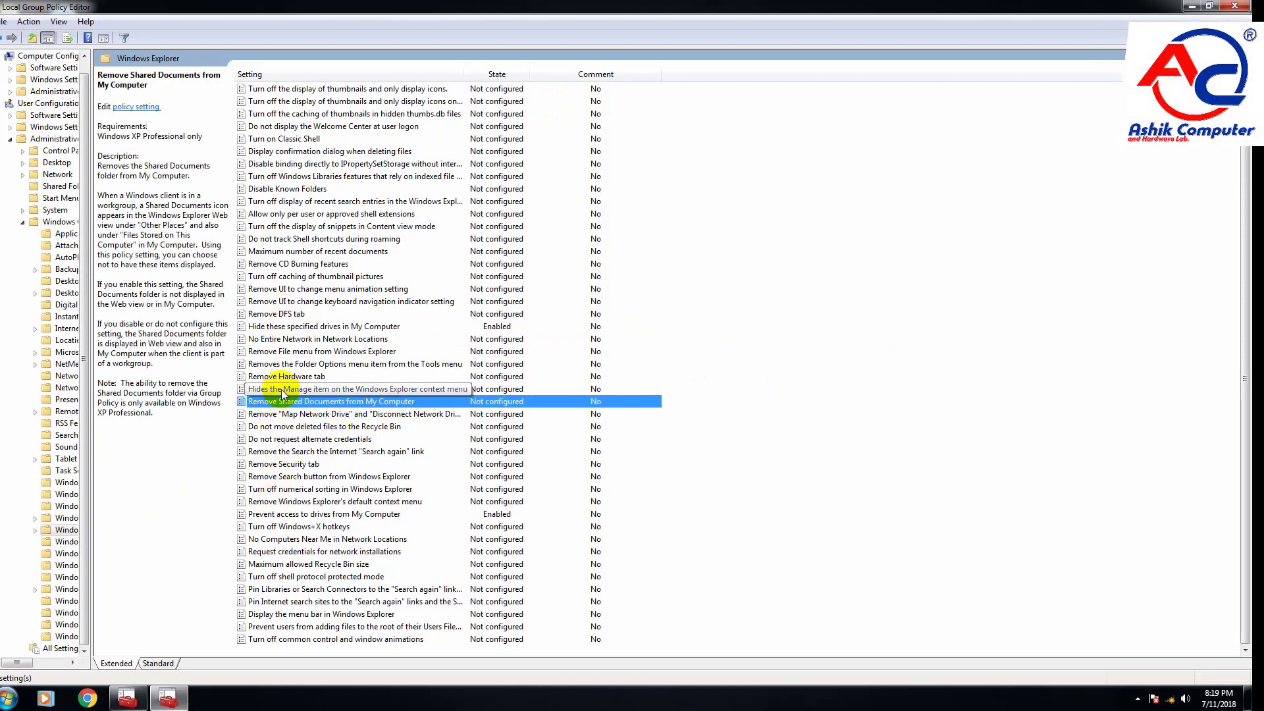
click(358, 340)
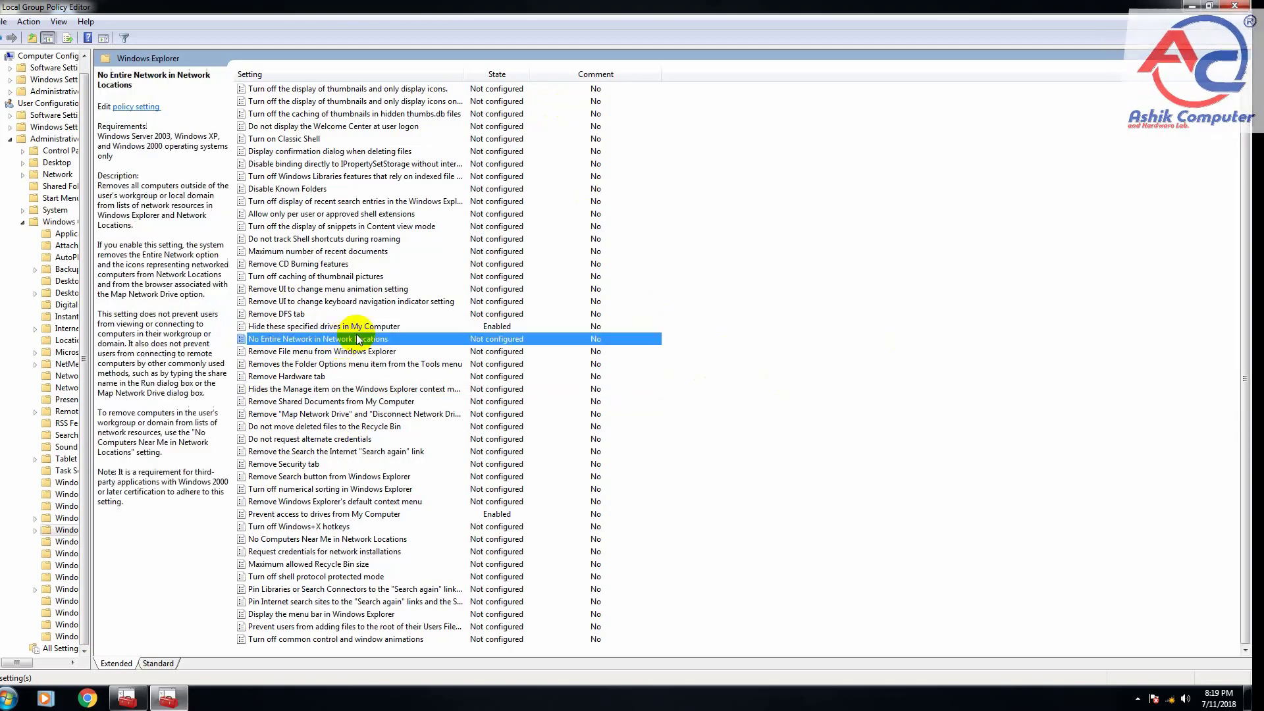
double_click(332, 327)
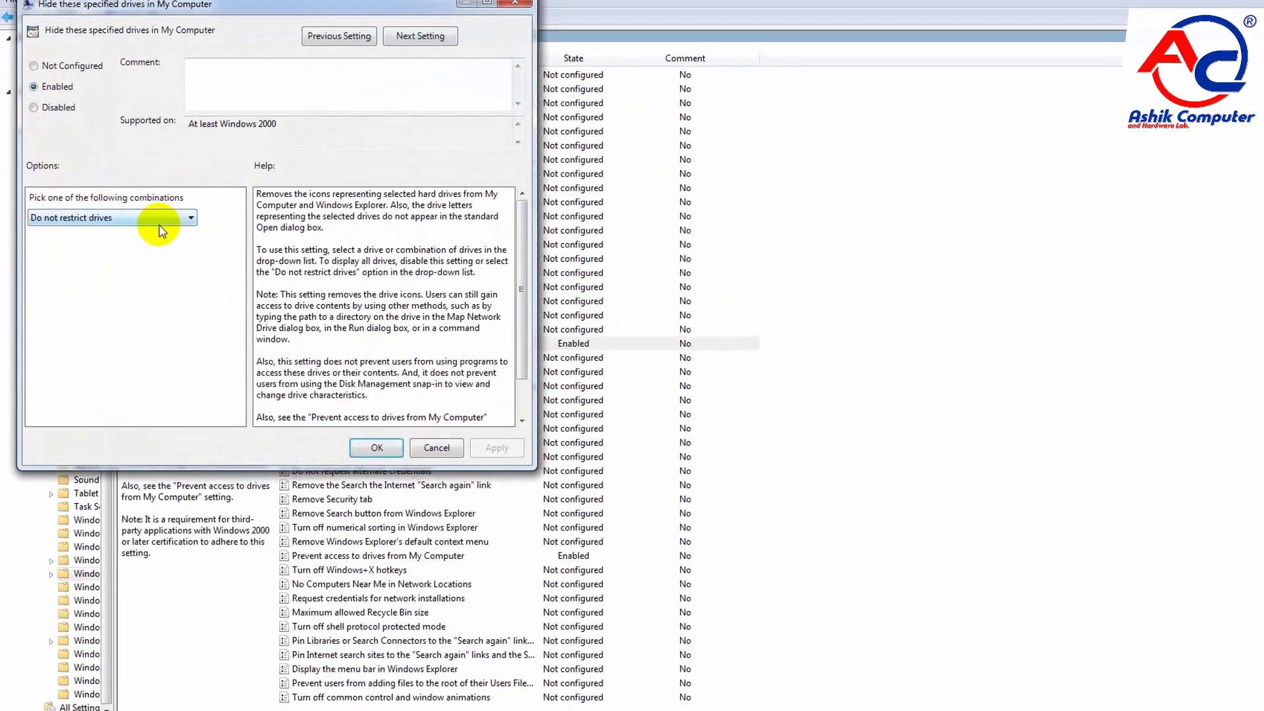
click(136, 217)
click(62, 302)
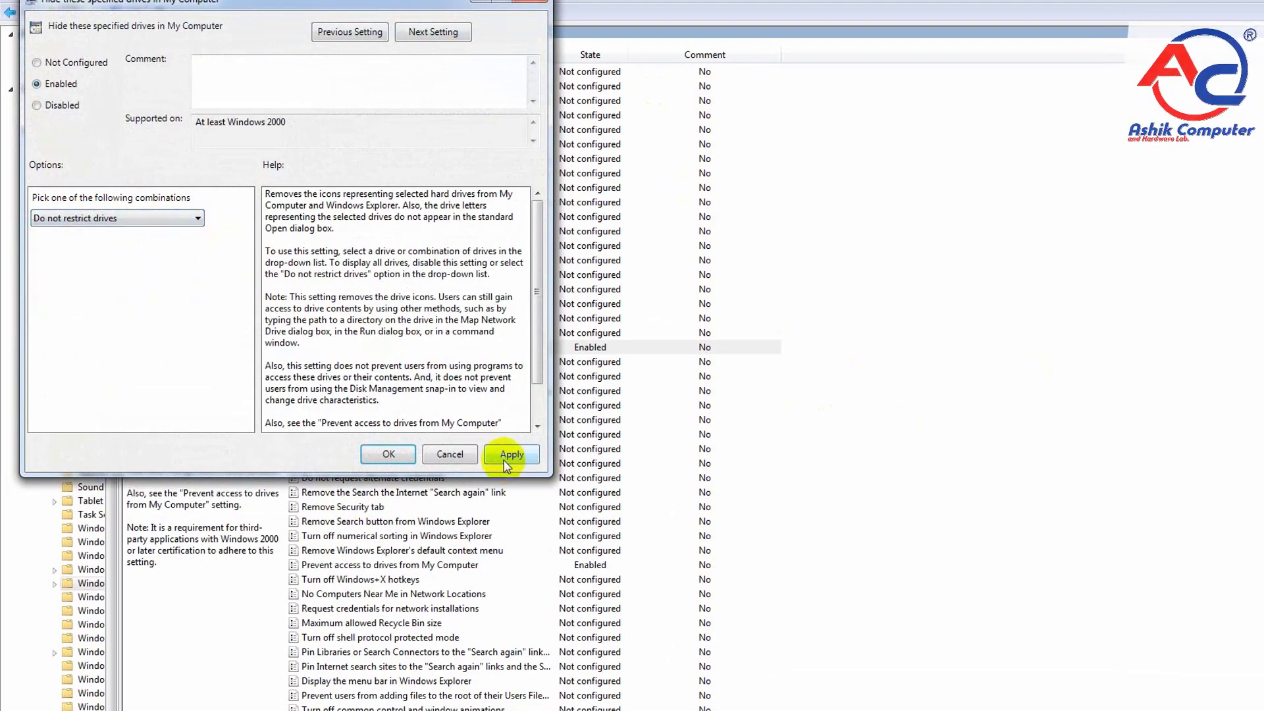
click(388, 453)
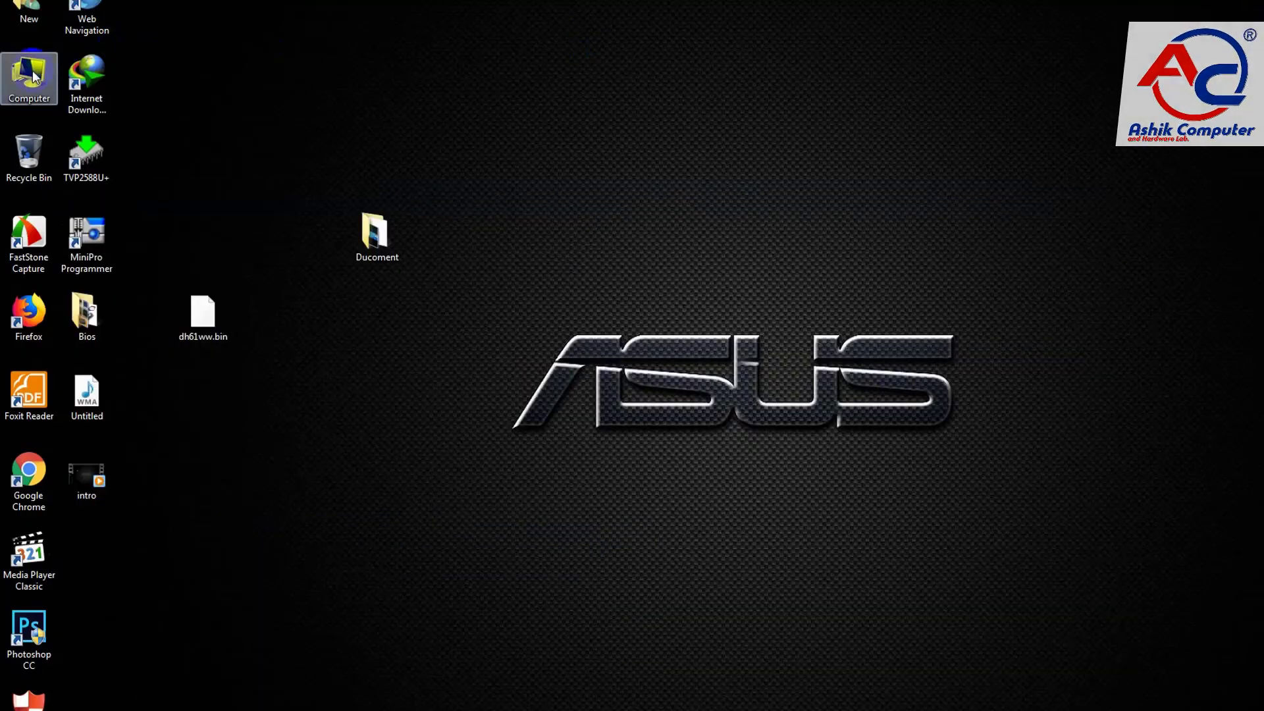
Step: Check that the hard drives are listed in the Computer window again, then close it
double_click(29, 78)
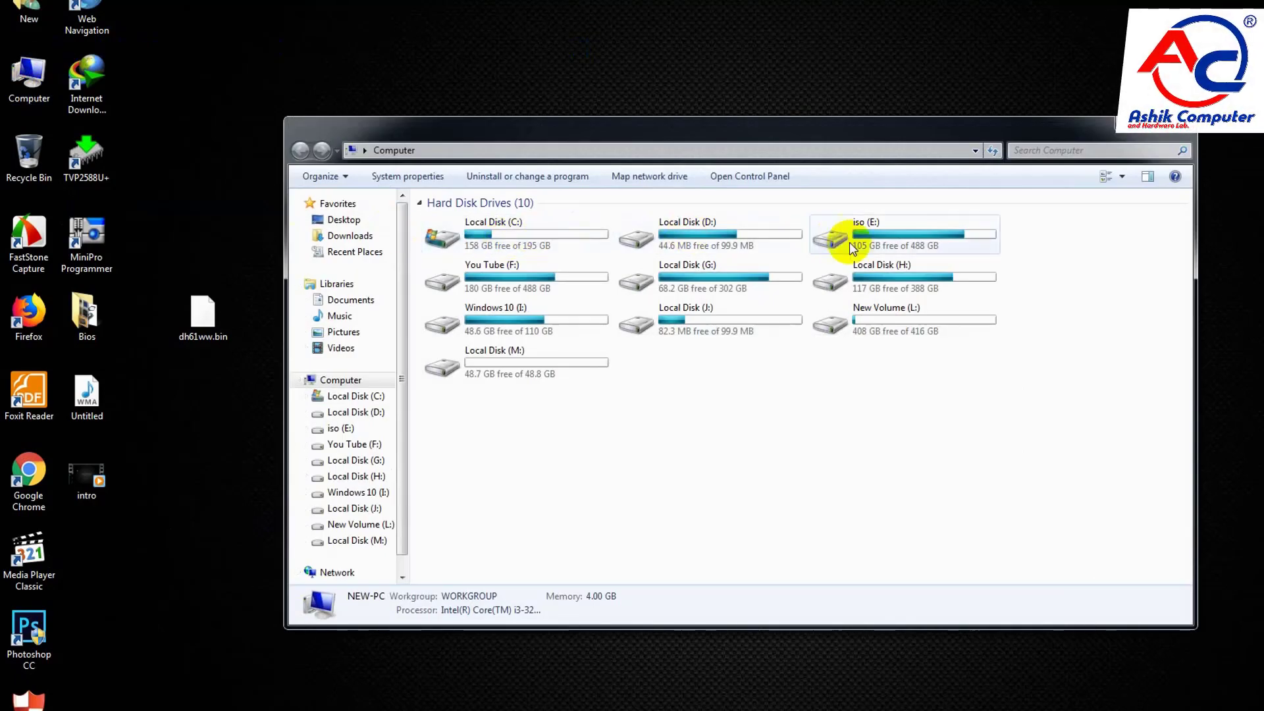
click(1178, 124)
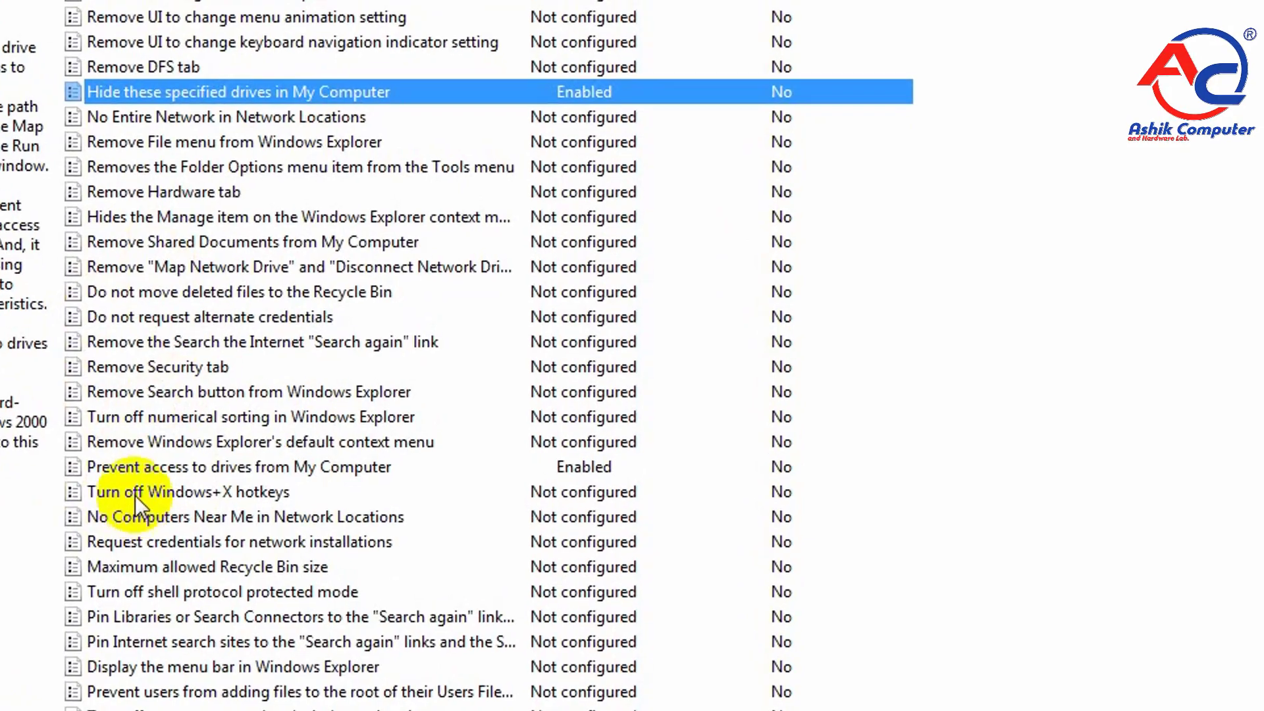
Step: Open the "Prevent access to drives from My Computer" policy and apply the "Restrict all drives" option
click(346, 567)
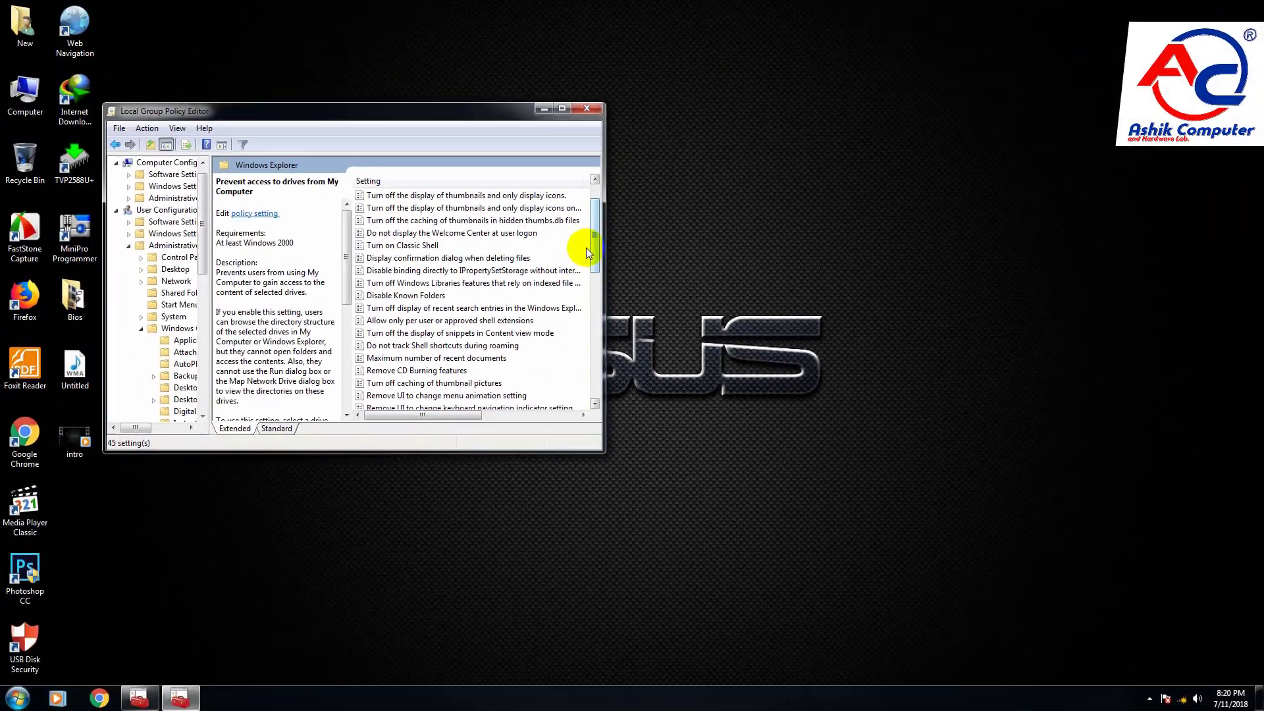
drag(592, 248, 601, 338)
click(727, 367)
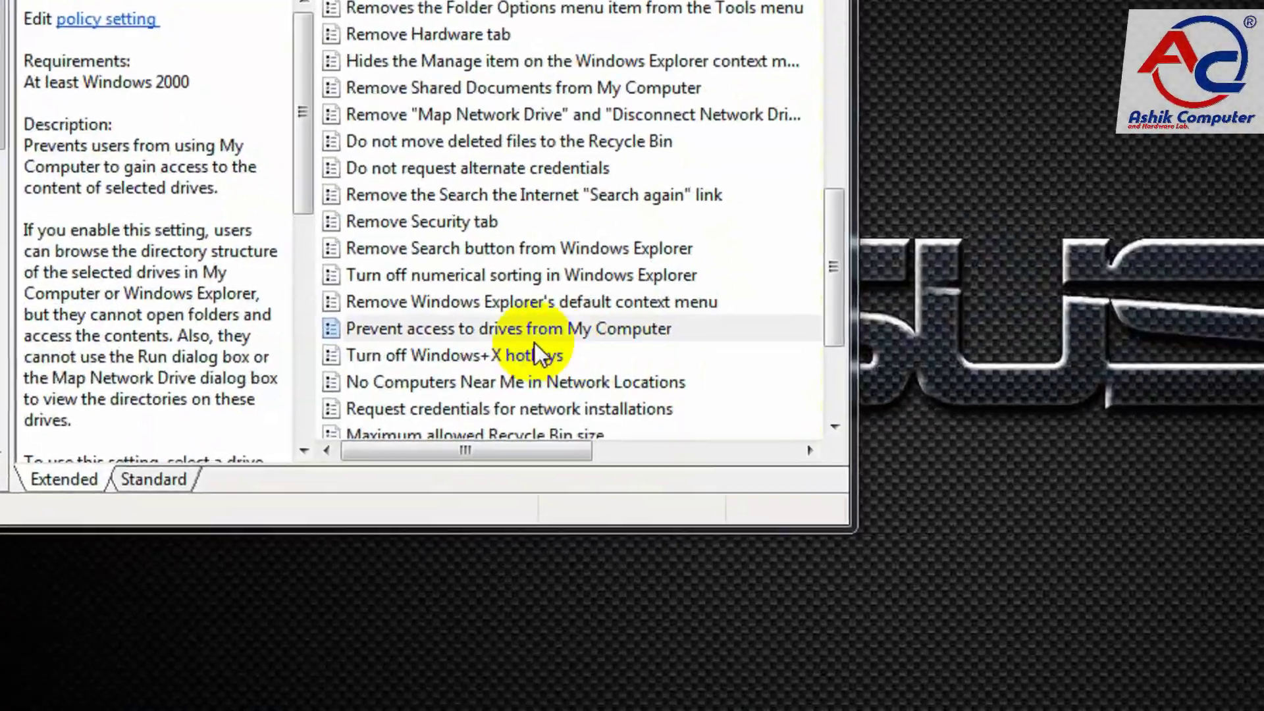
click(400, 333)
click(408, 310)
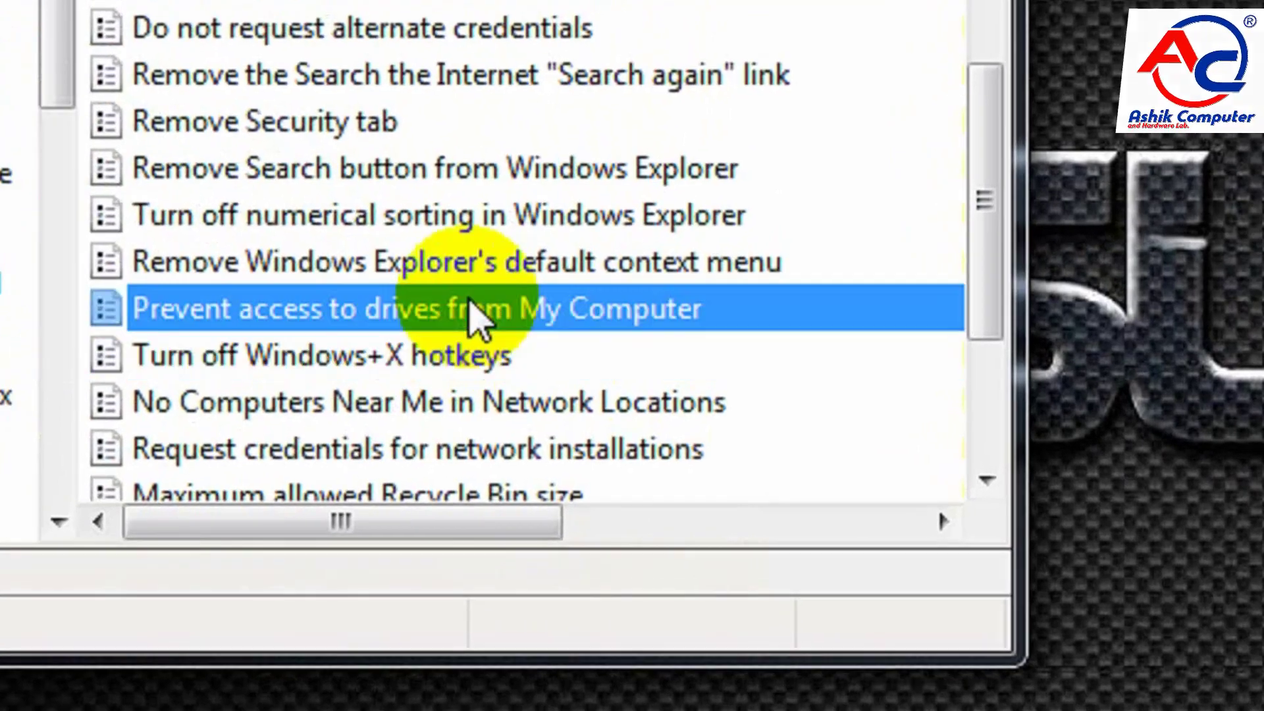
double_click(322, 315)
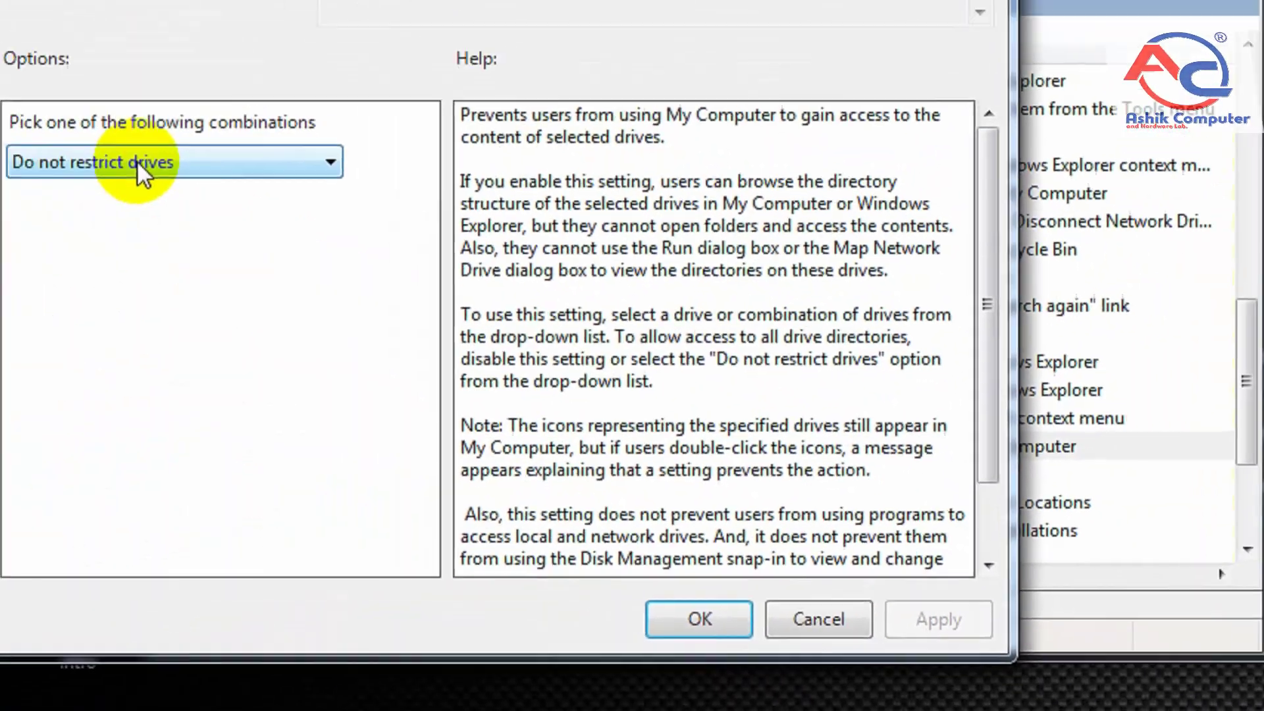
click(138, 164)
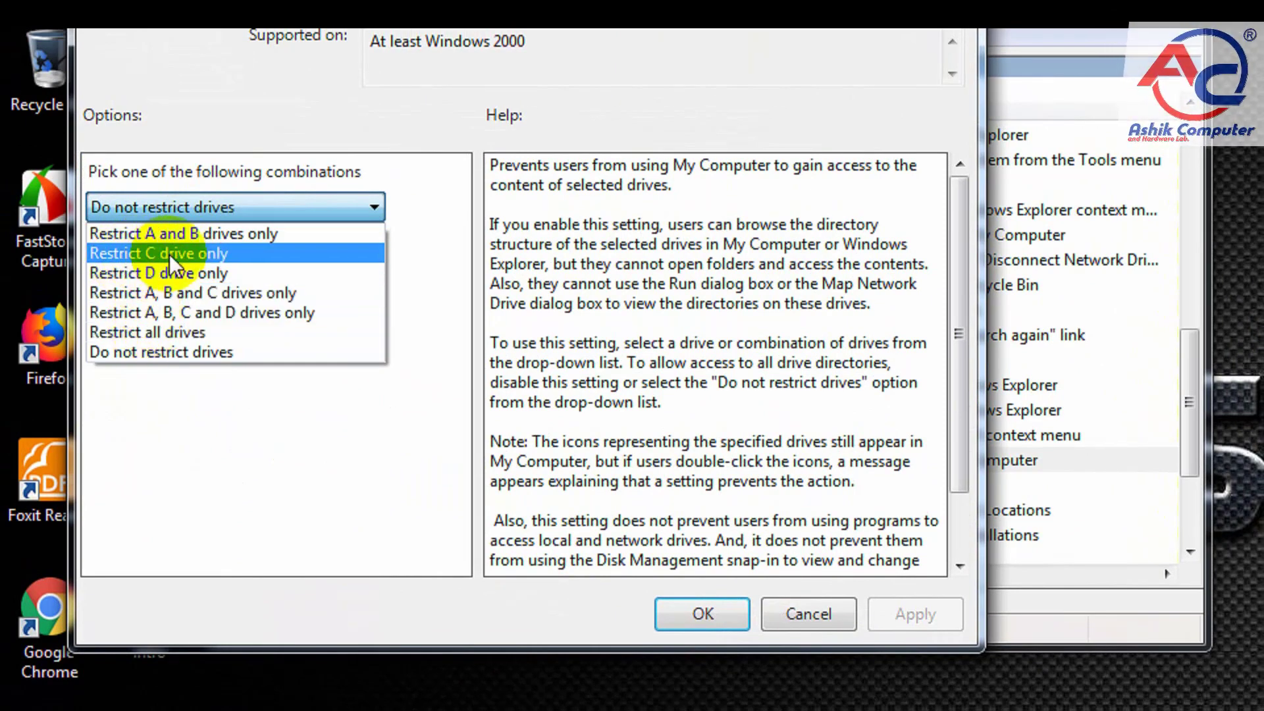
click(147, 331)
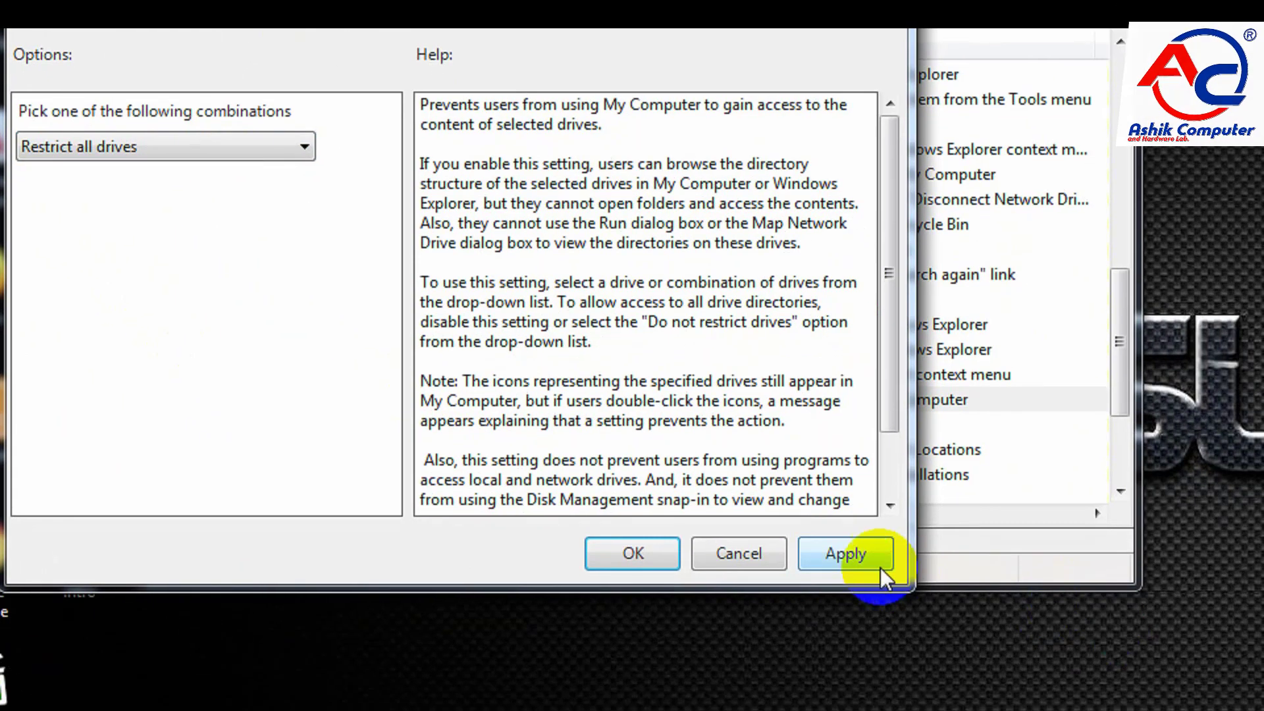
click(857, 557)
click(669, 547)
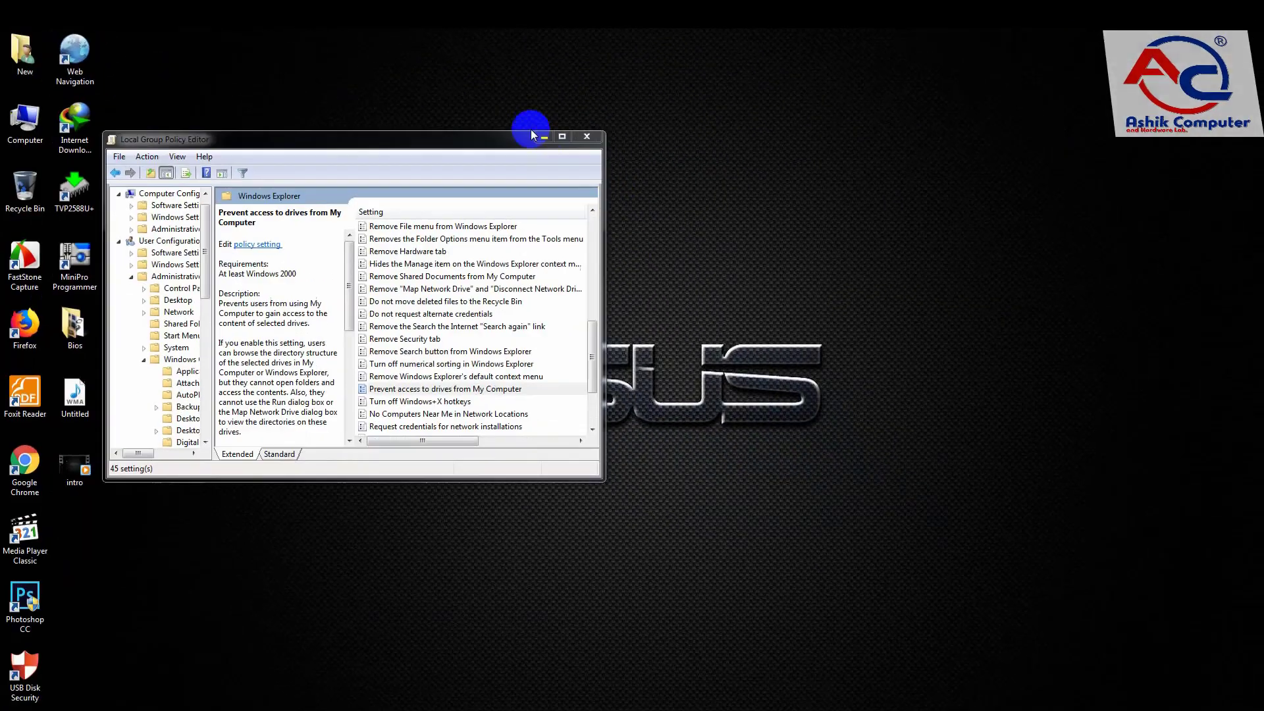
Step: Put the policy editor out of view and try opening Local Disk (D:) and iso (E:) from the Computer window
click(840, 146)
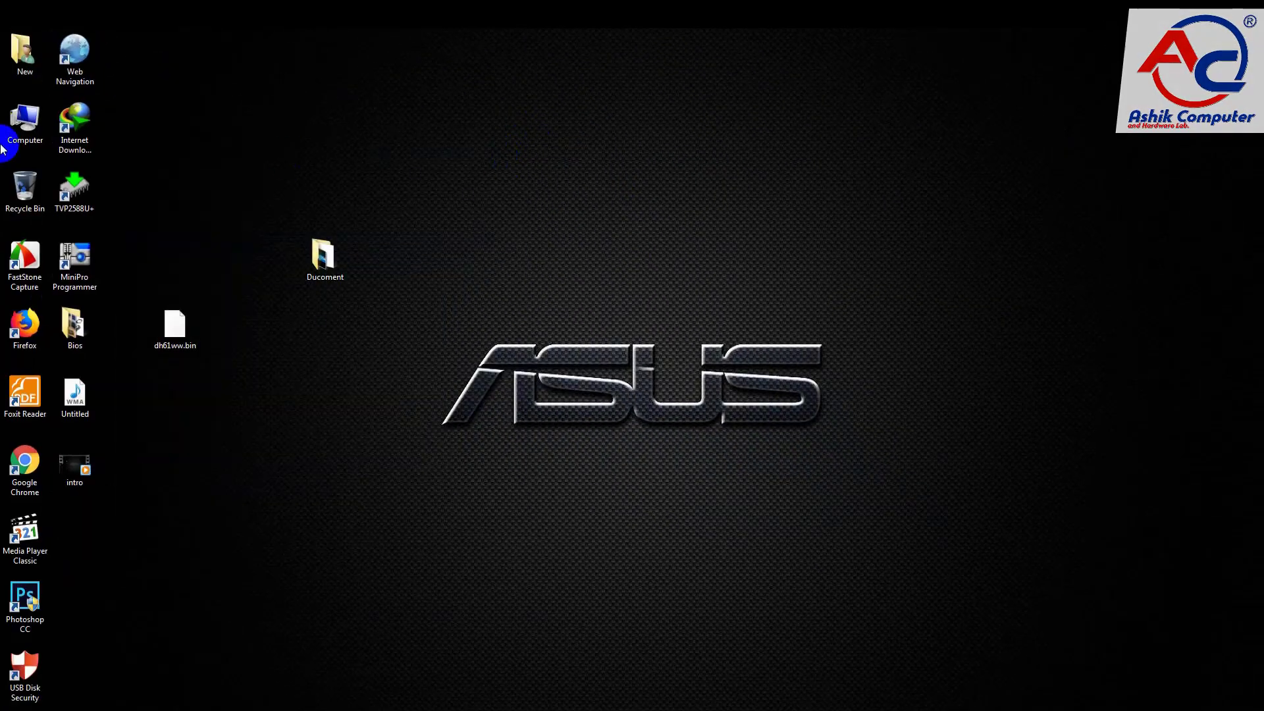
double_click(27, 122)
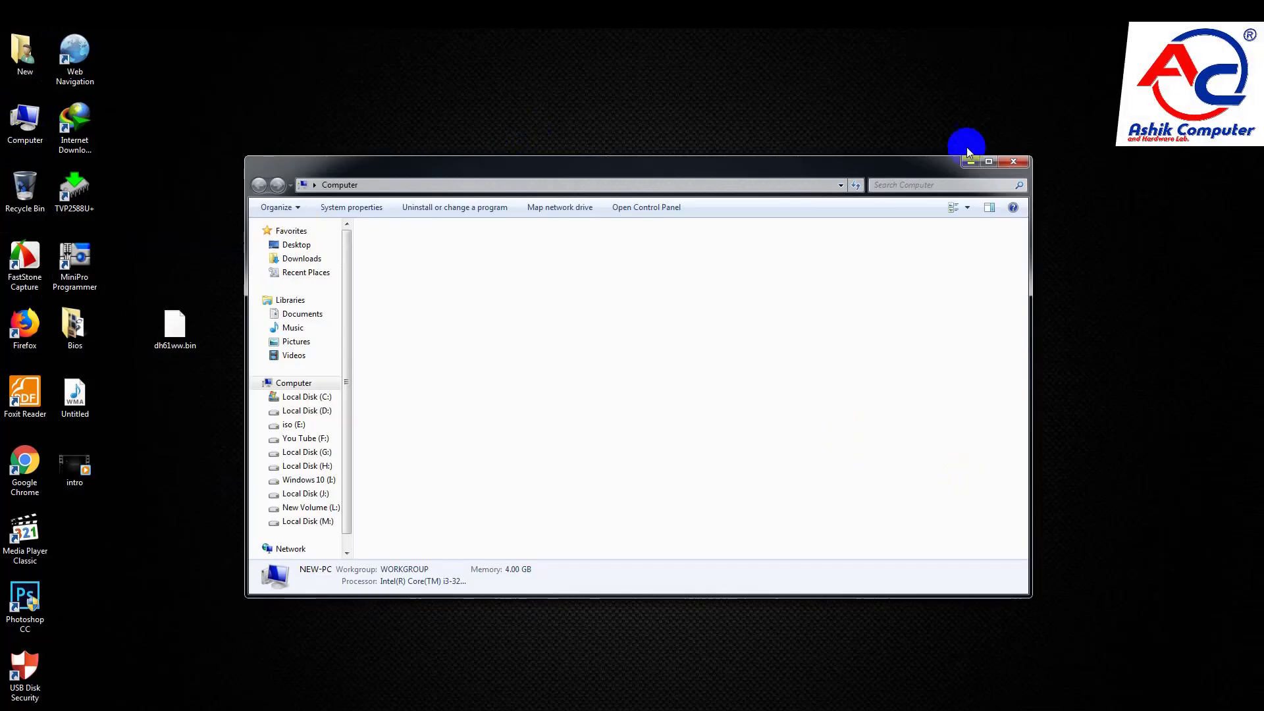
click(1012, 160)
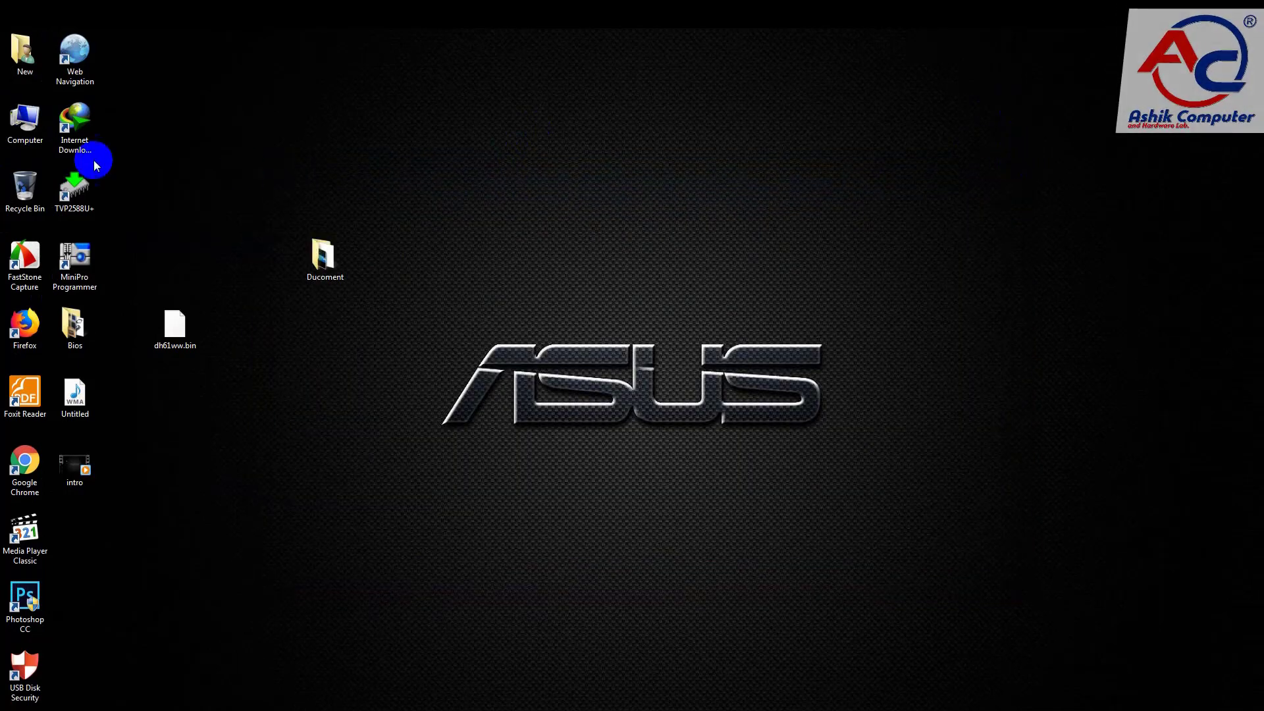
double_click(25, 123)
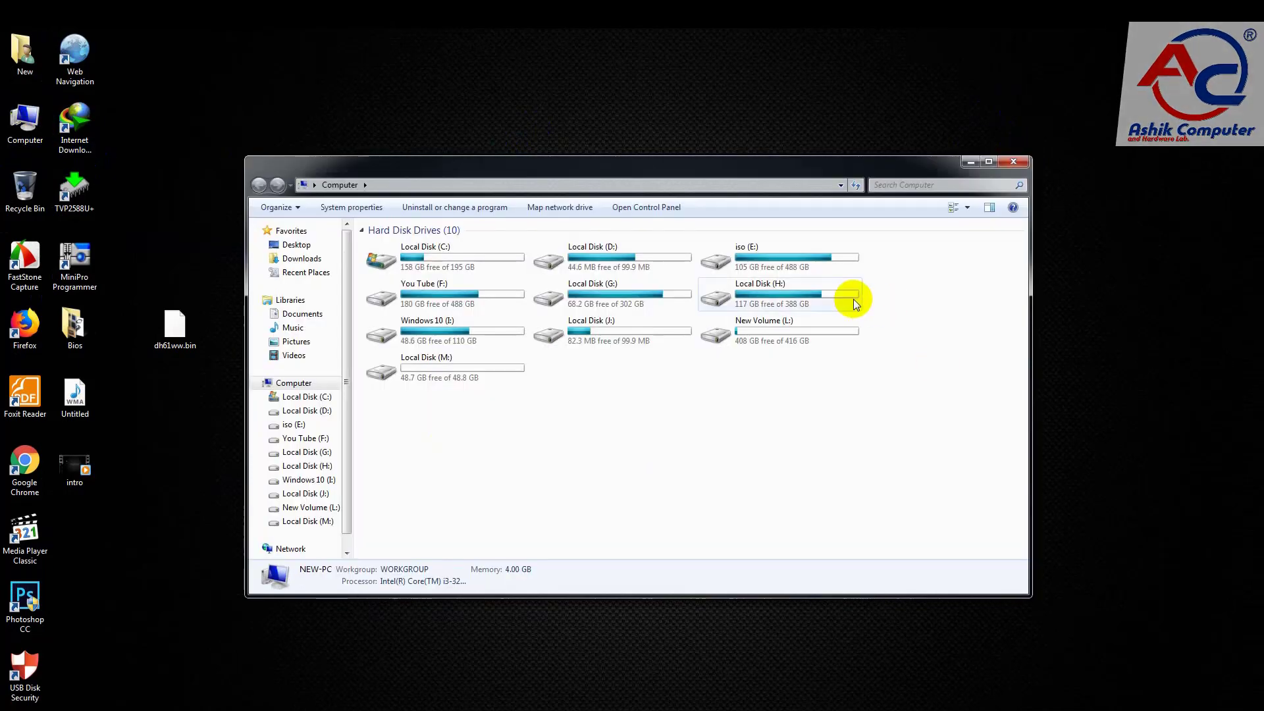
double_click(617, 251)
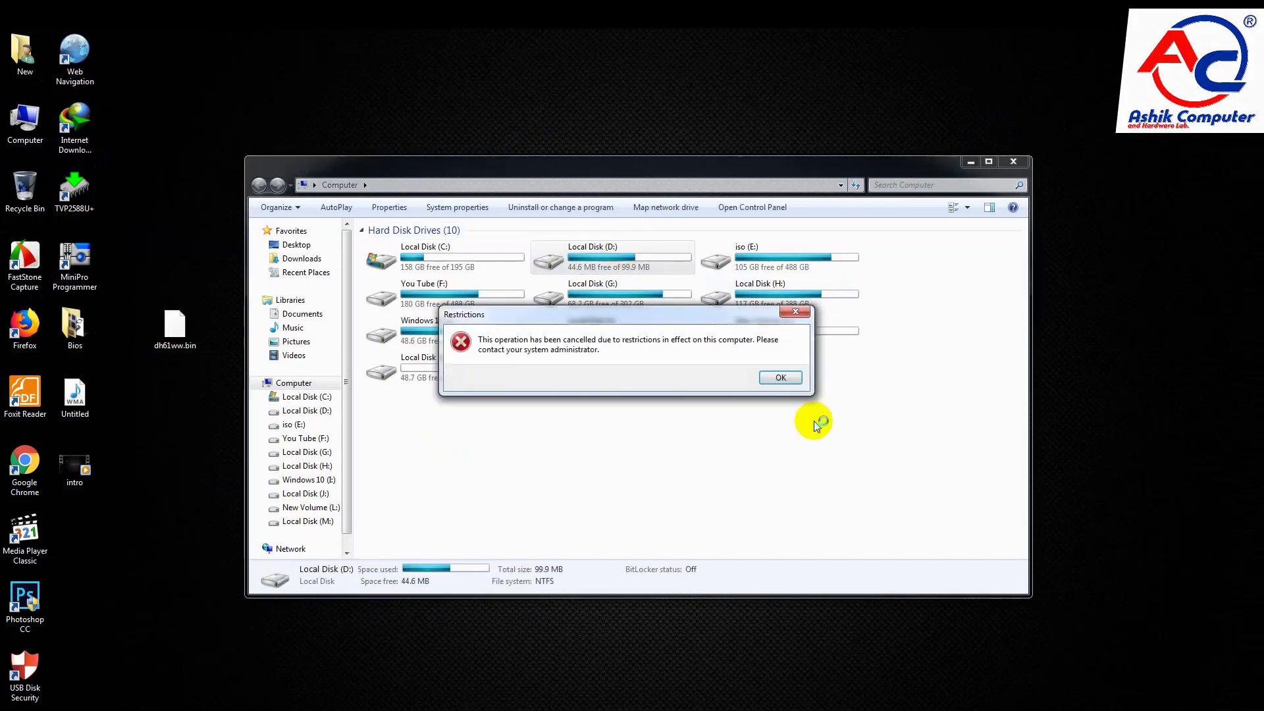
click(782, 378)
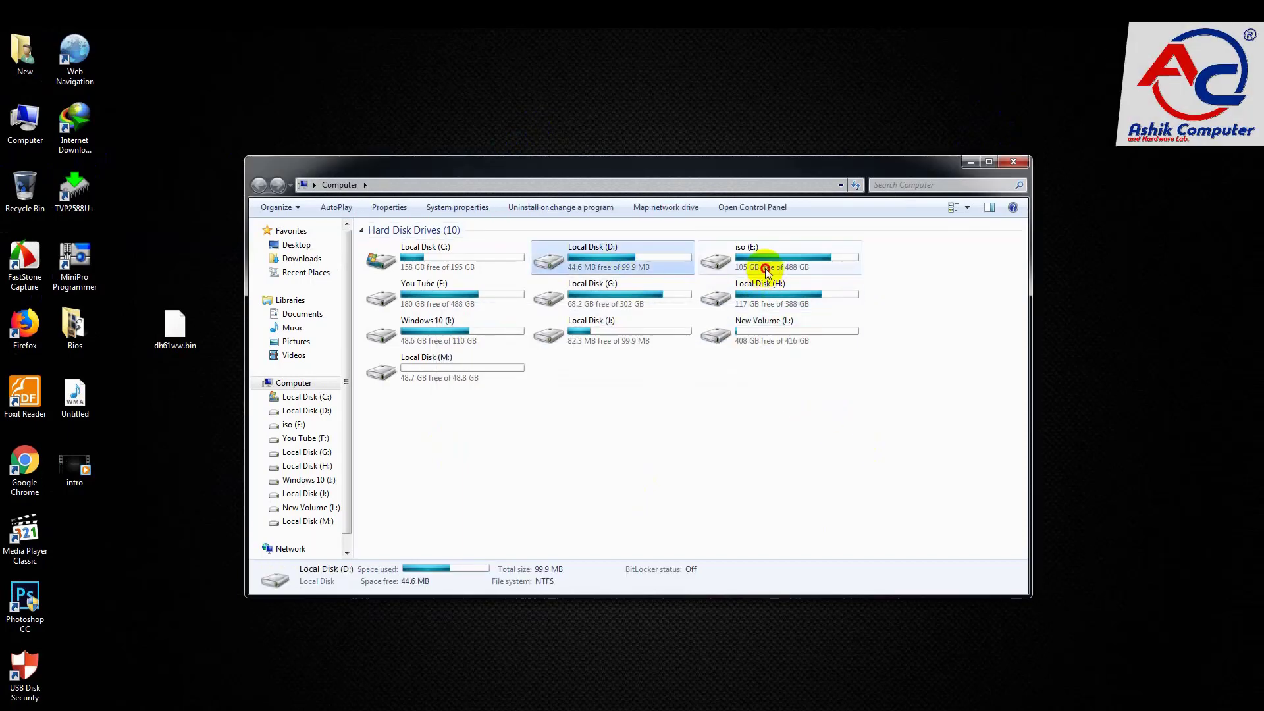
double_click(765, 270)
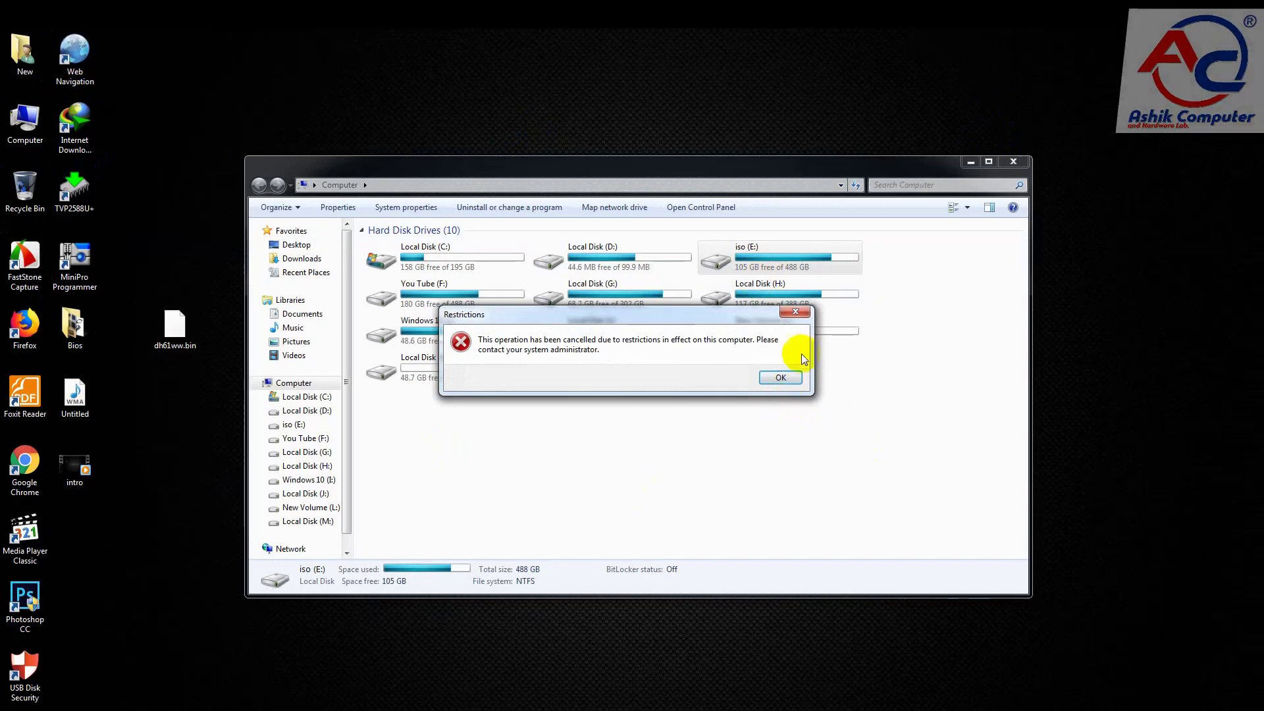
click(780, 377)
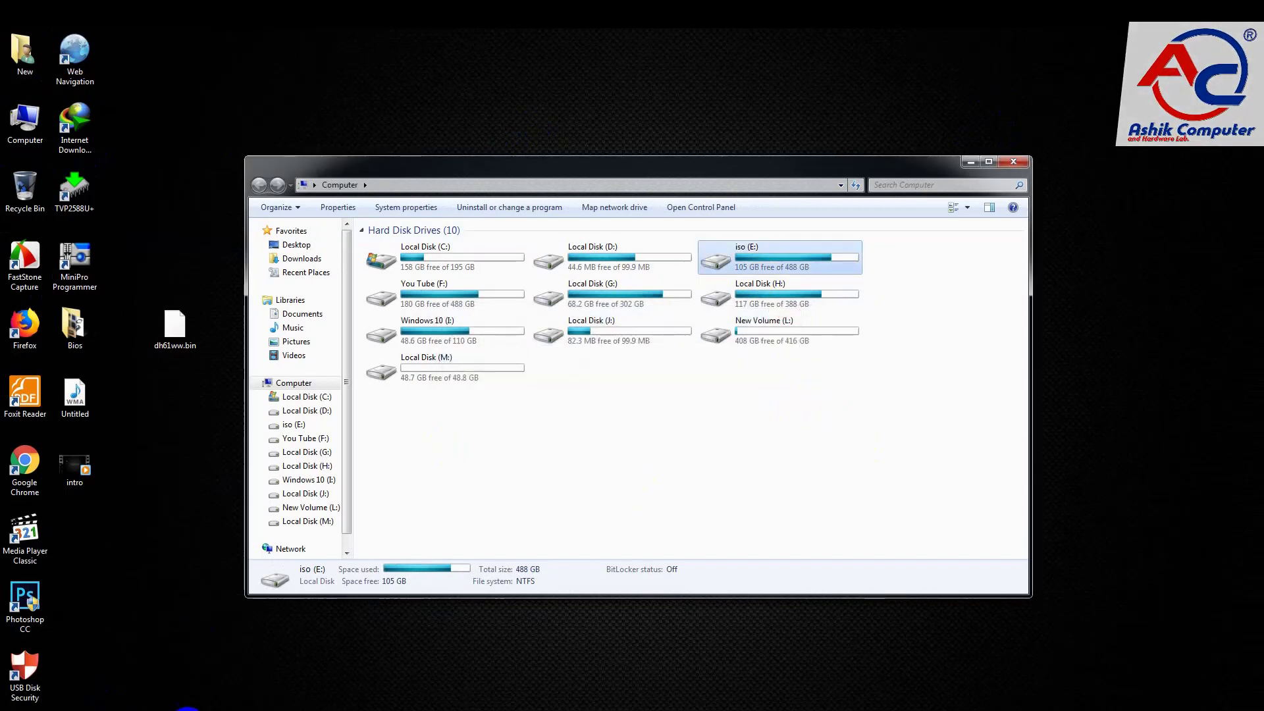
Step: Bring back the policy editor and set "Prevent access to drives from My Computer" to "Restrict C drive only"
click(189, 710)
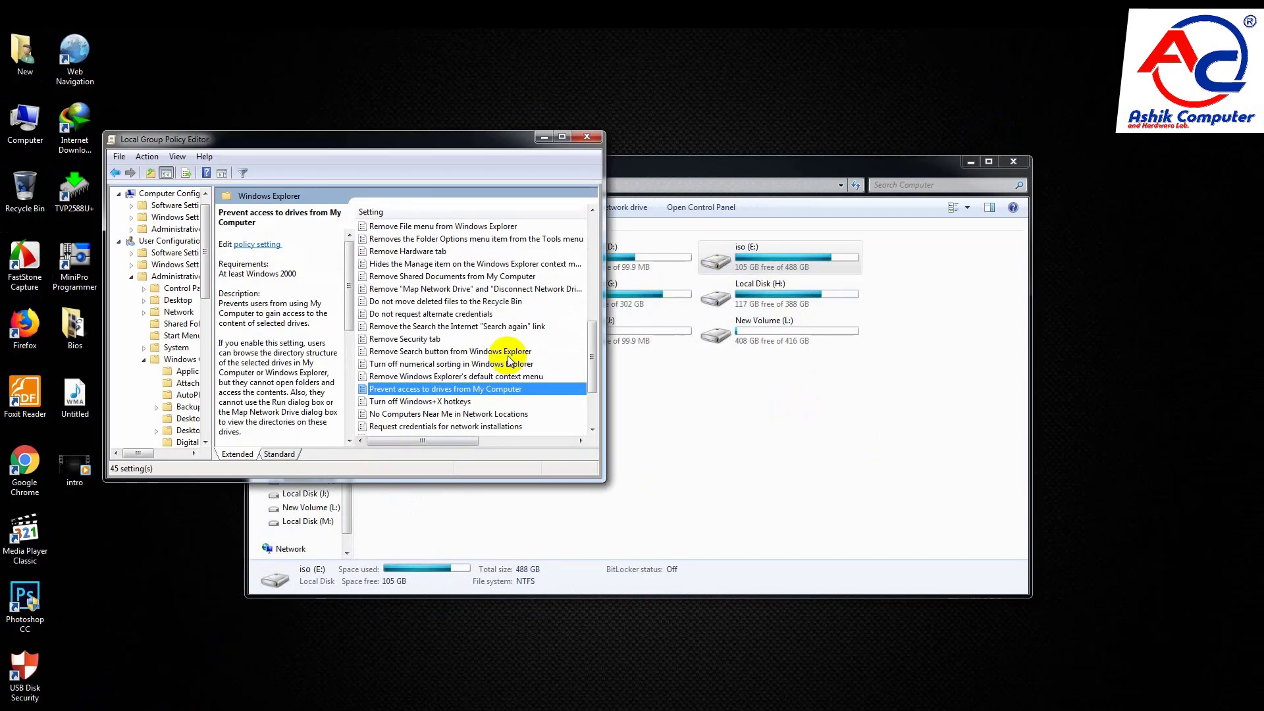
double_click(452, 395)
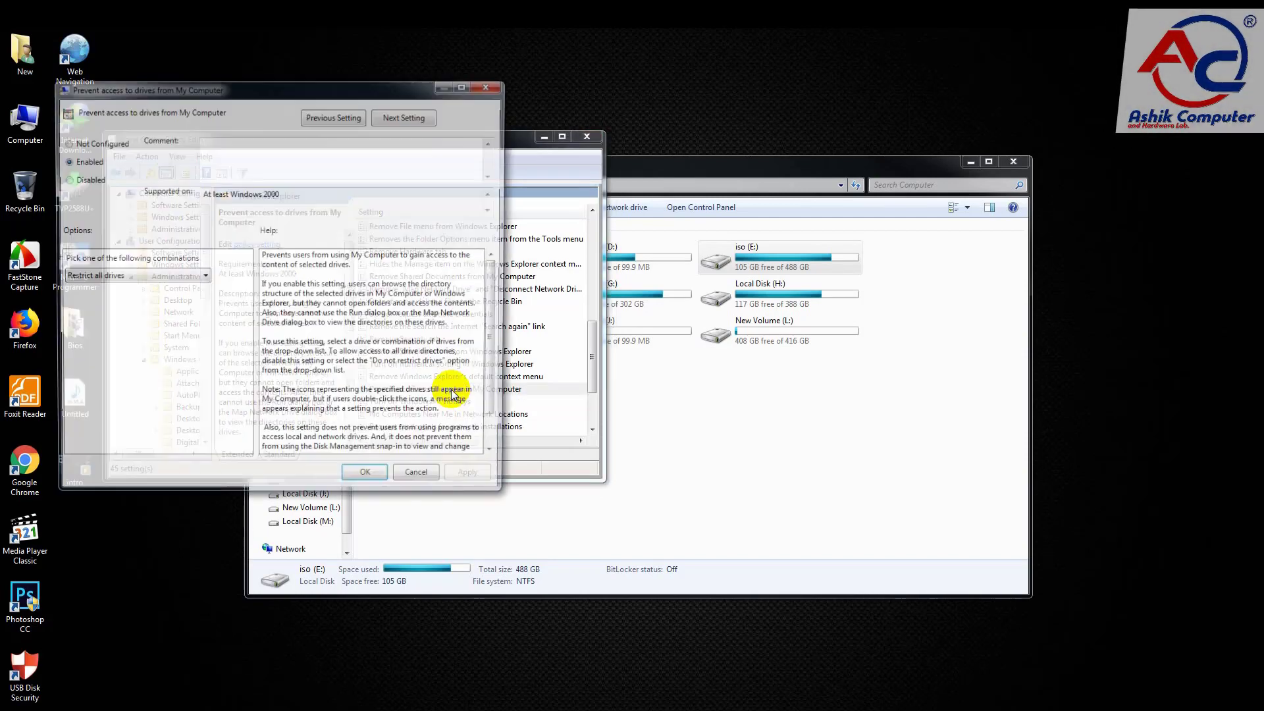
click(140, 277)
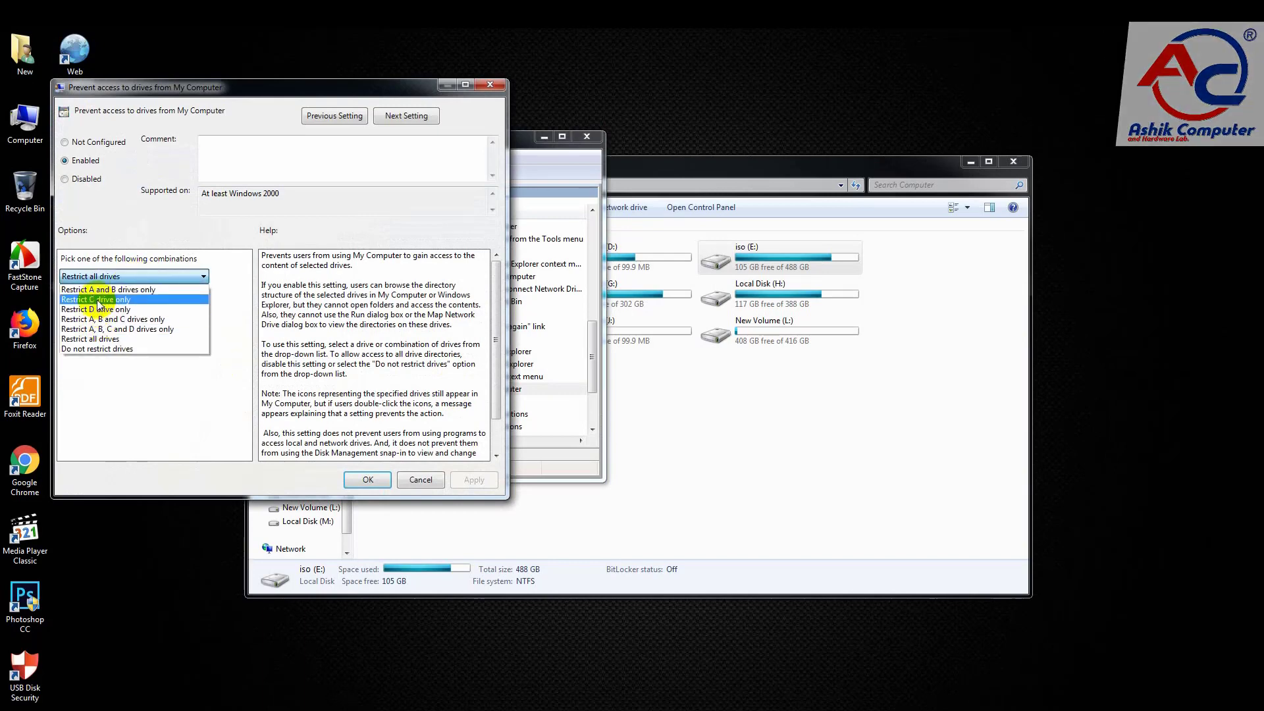
click(95, 299)
click(494, 485)
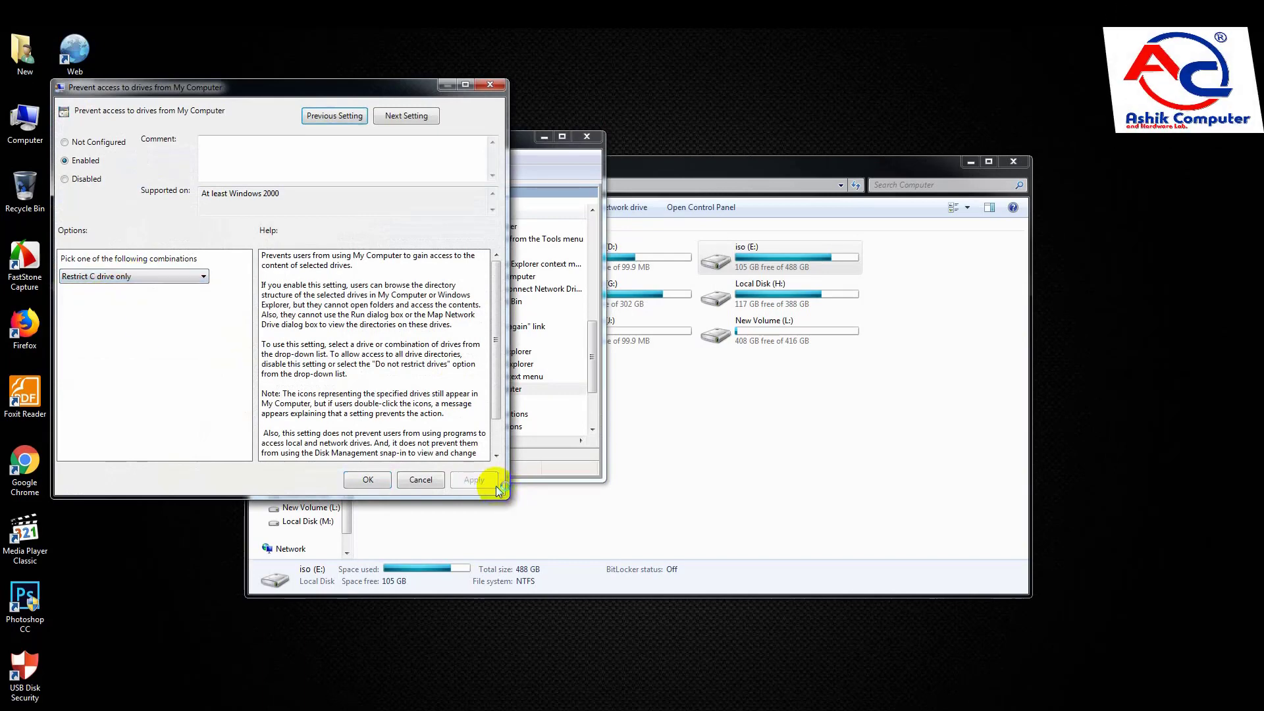
click(370, 479)
Step: Test access to Local Disk (C:) and Local Disk (D:) in the Computer window, then close that window
click(706, 352)
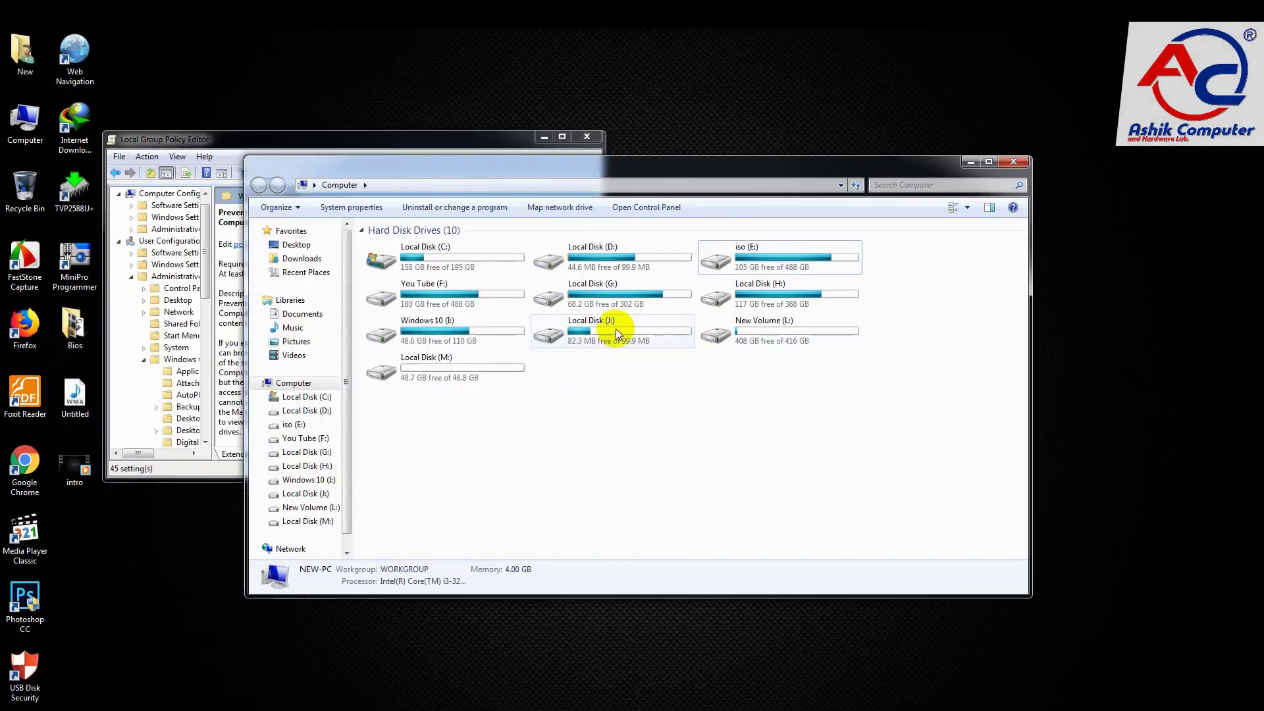
double_click(466, 261)
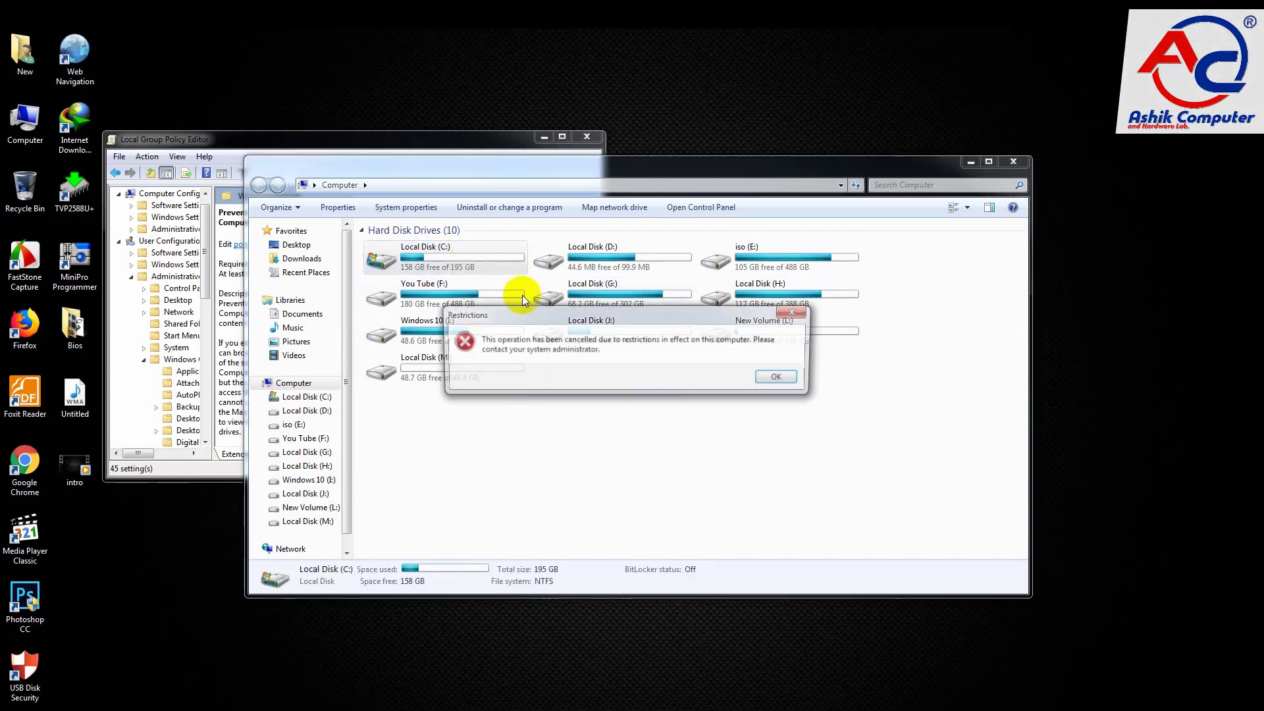
click(780, 377)
double_click(626, 270)
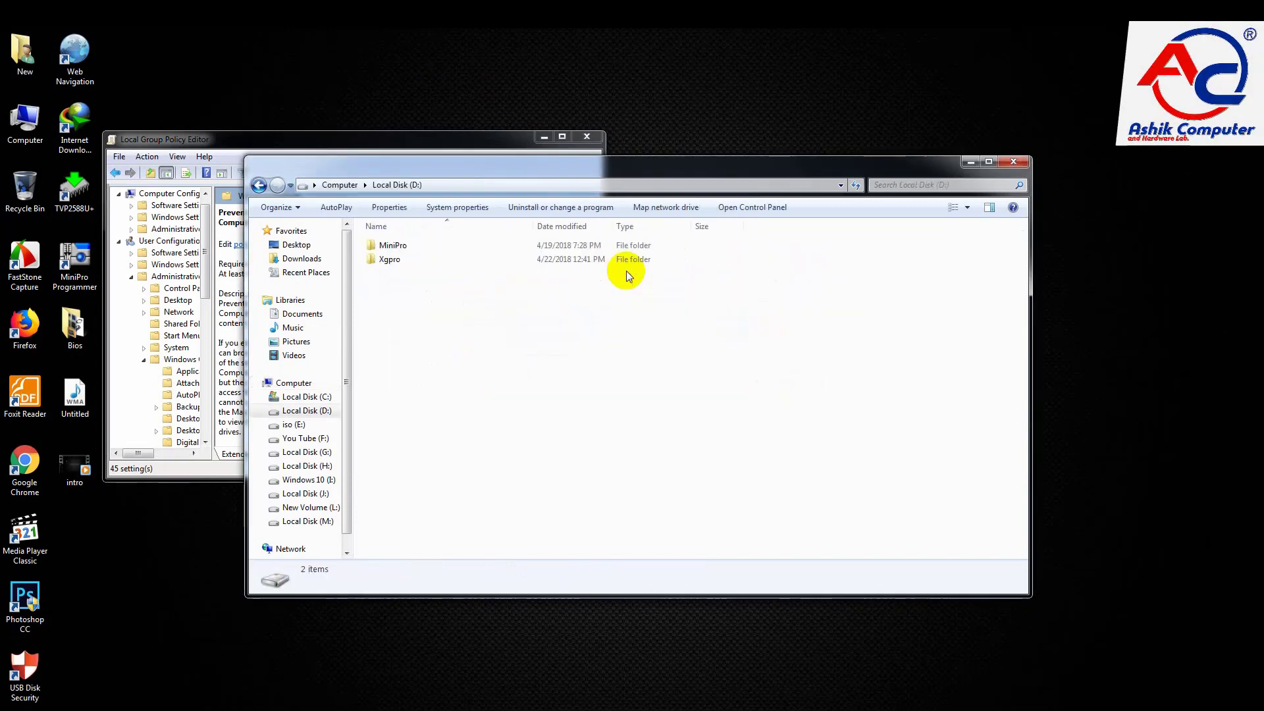
click(258, 185)
click(277, 185)
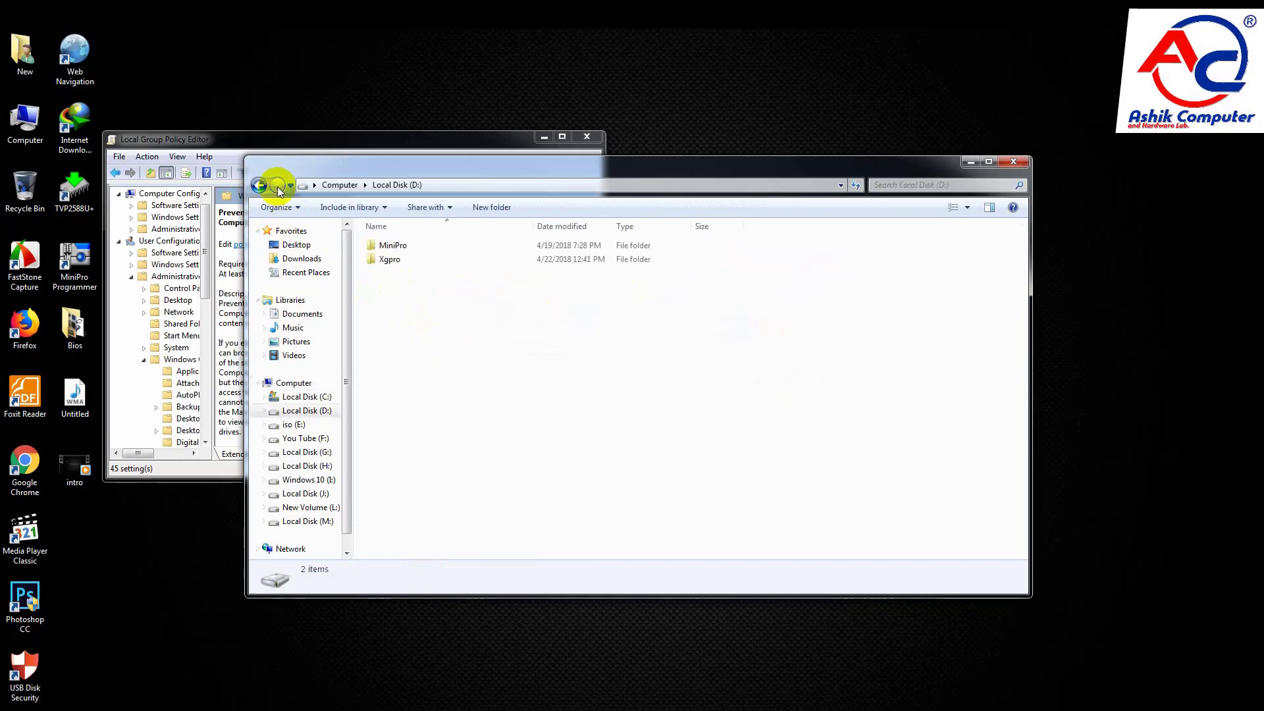
click(1013, 162)
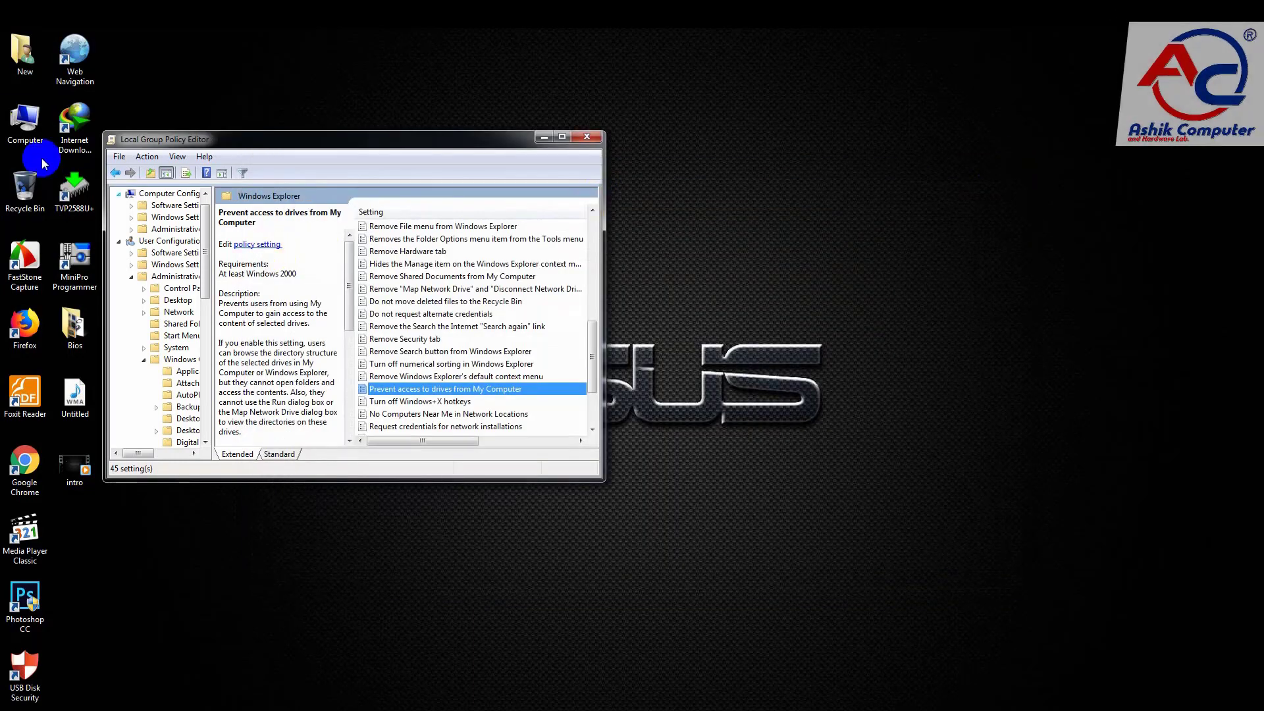
Step: Reopen the Computer window and test access to Local Disk (G:) and Local Disk (C:), dismissing any dialog
double_click(25, 124)
double_click(595, 296)
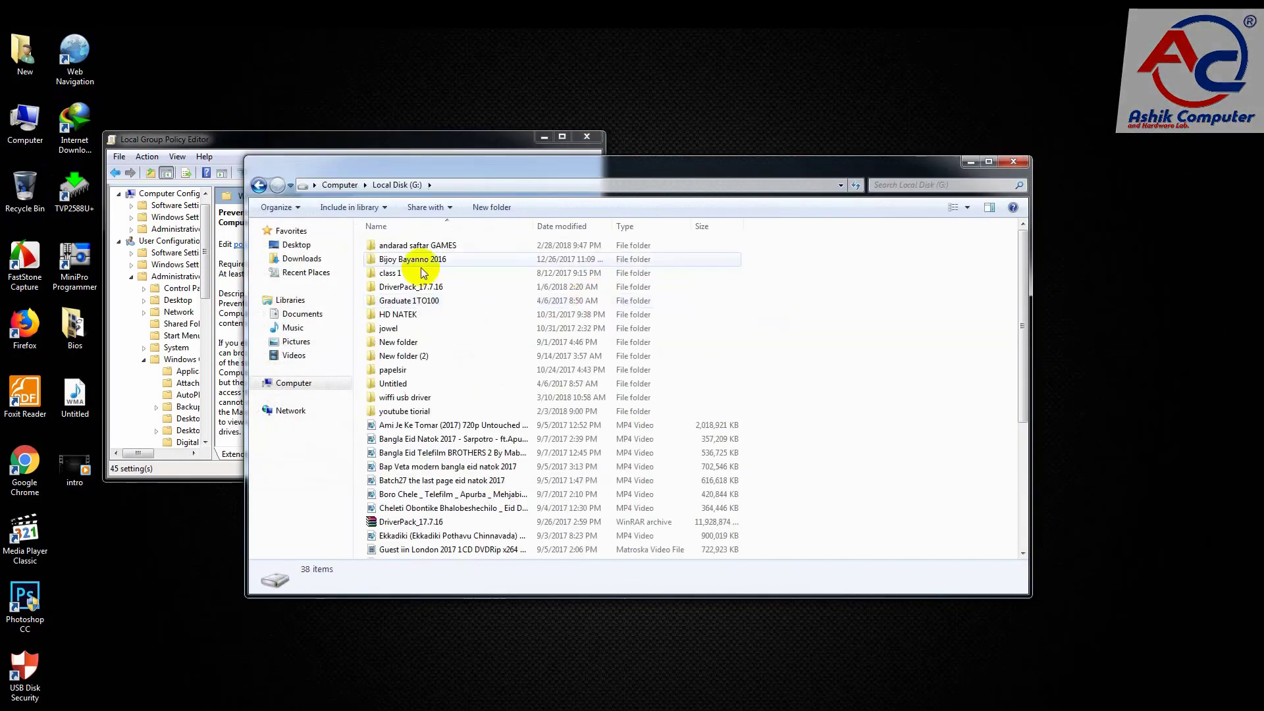
click(258, 185)
double_click(412, 263)
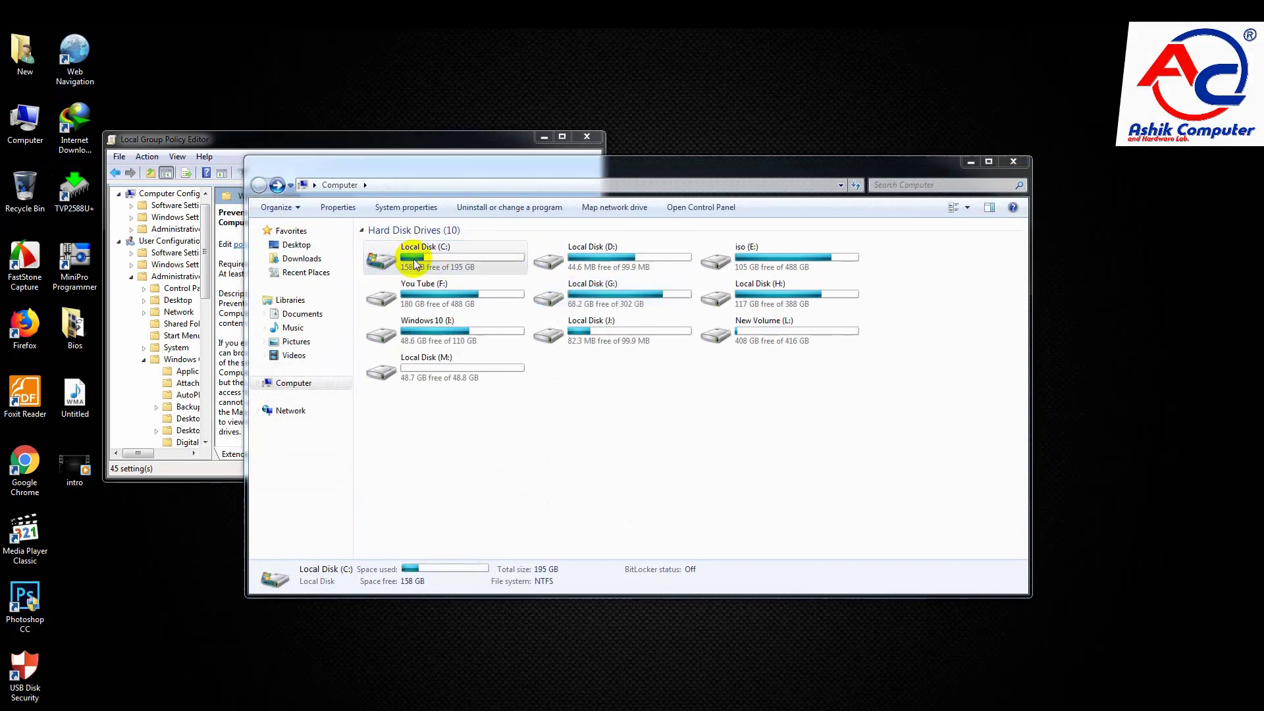
drag(628, 320, 551, 379)
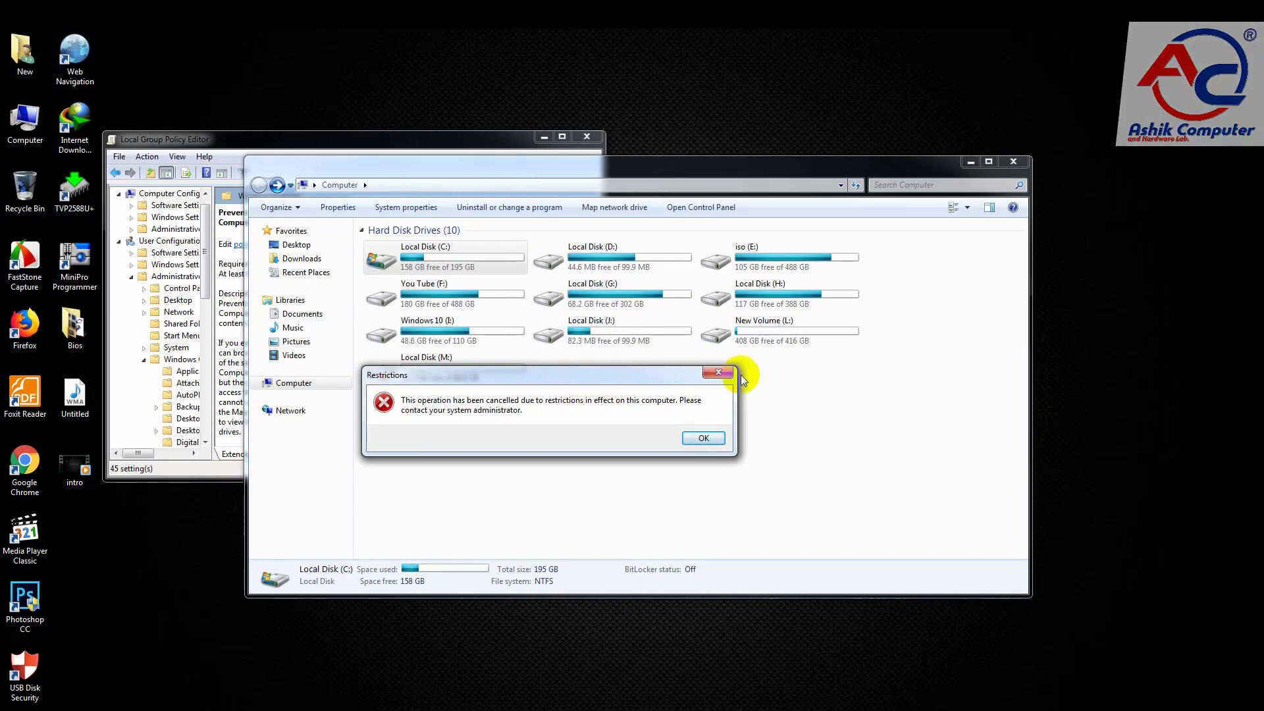
click(716, 374)
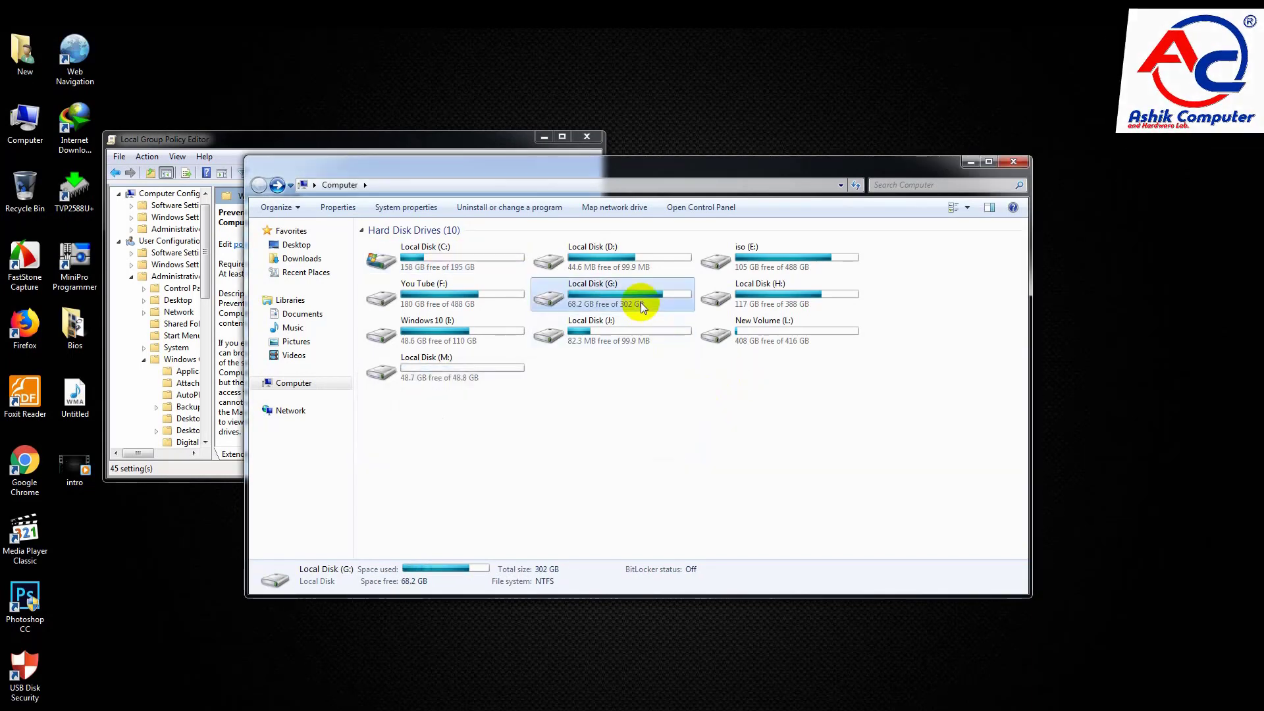
Step: Open Local Disk (G:) once more, return to Computer, and close both the Computer window and the policy editor
double_click(642, 301)
click(258, 184)
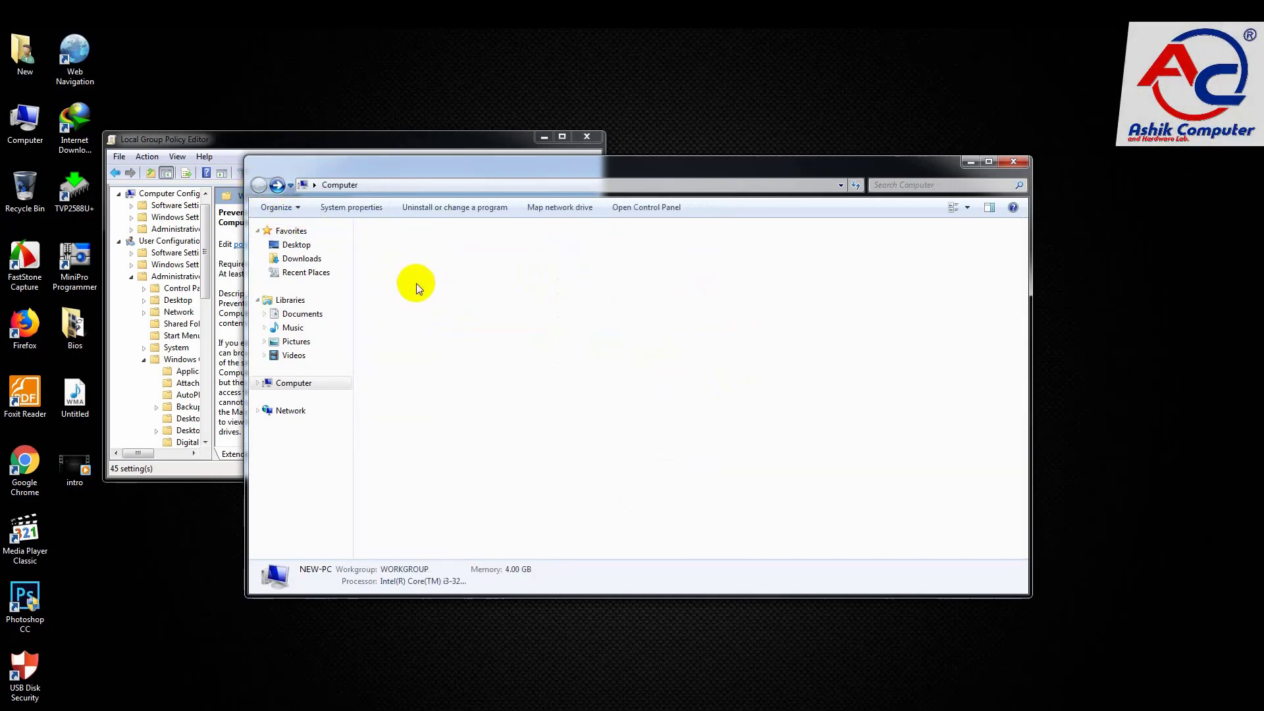
click(1013, 161)
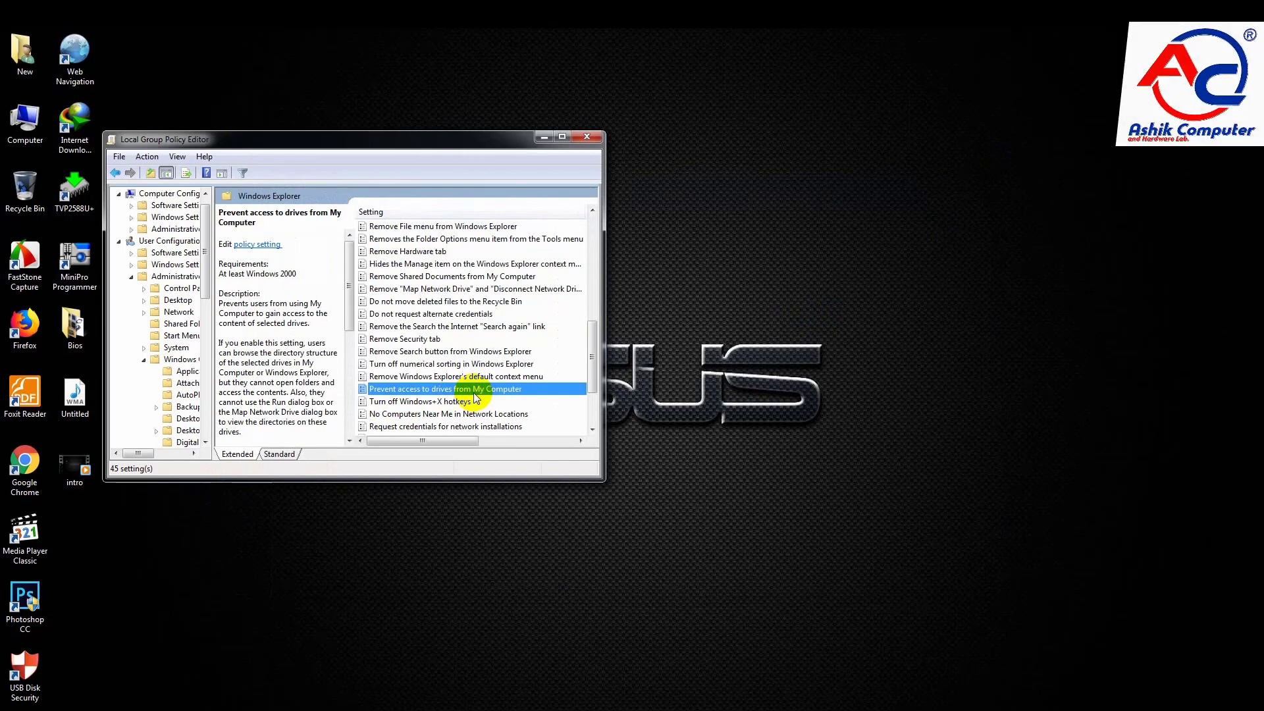
click(576, 138)
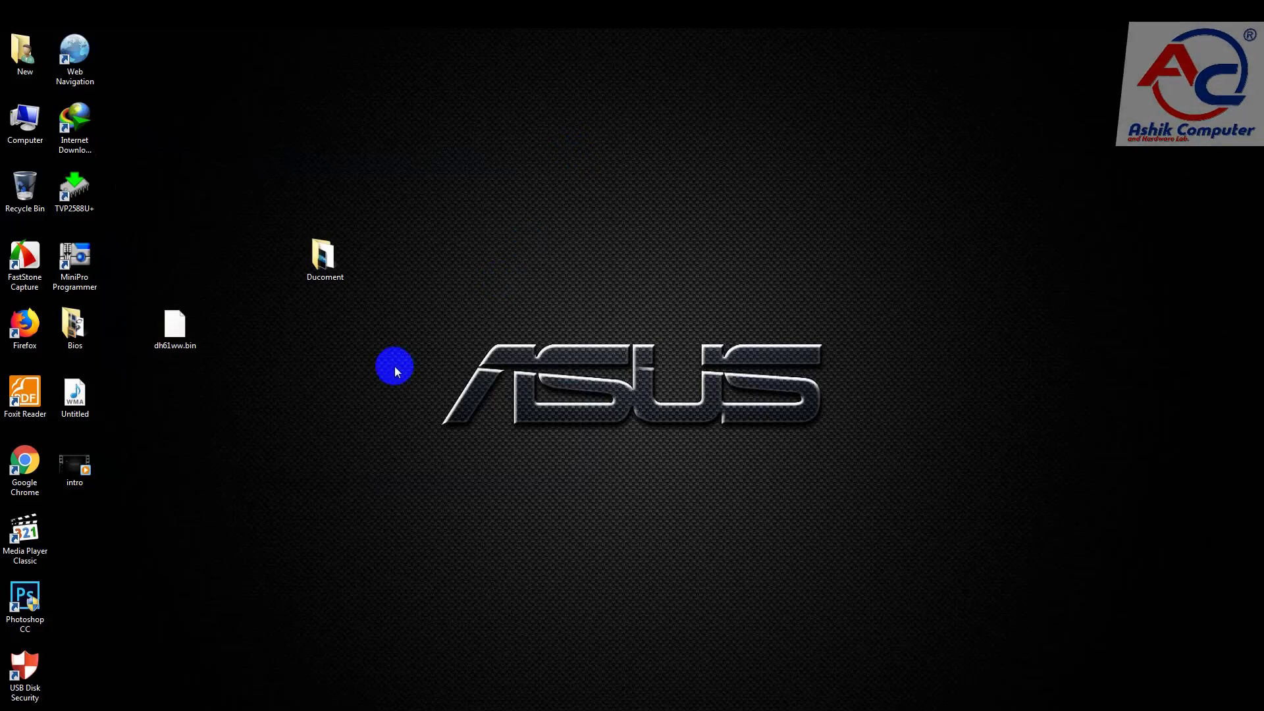